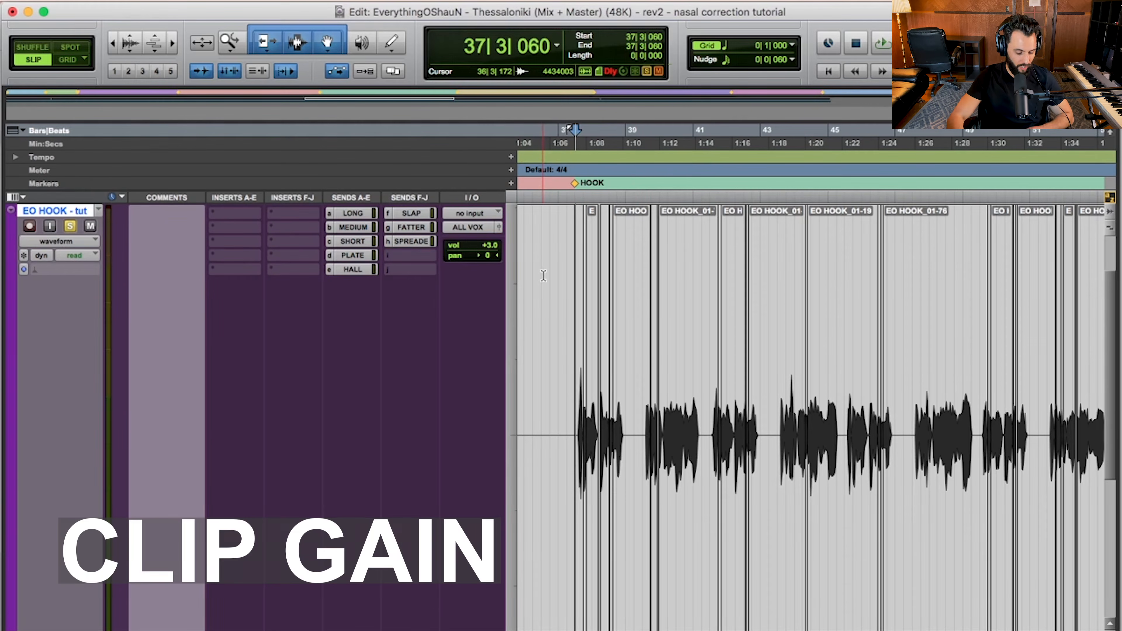
Step: Play the EO HOOK vocal track from the start of the HOOK marker
{"action": "key", "text": "super+bracketright"}
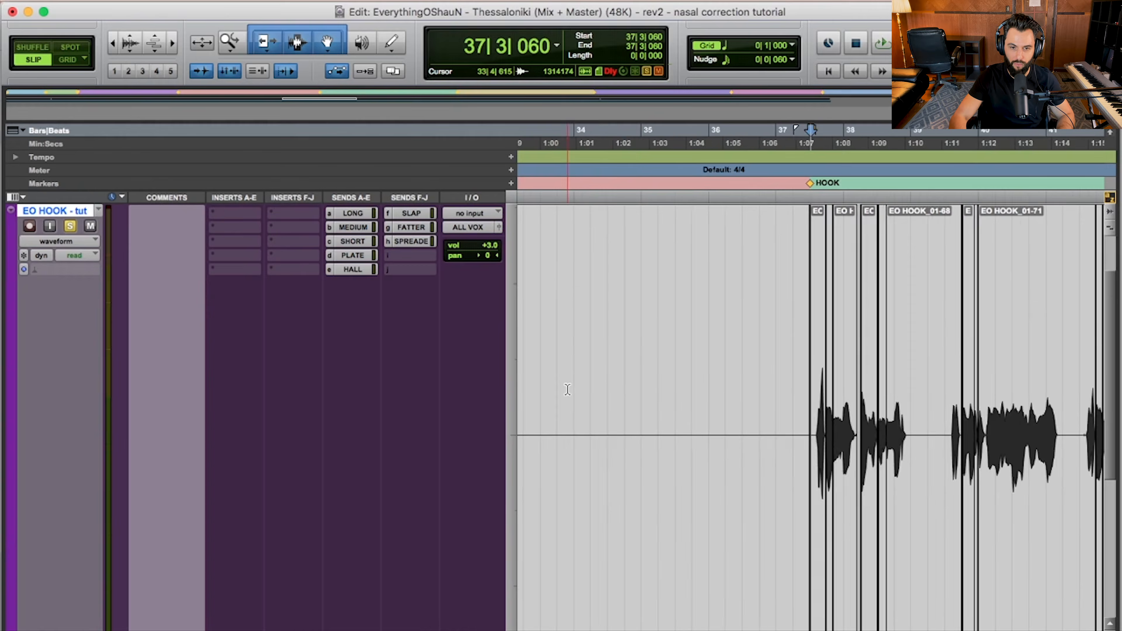
{"action": "key", "text": "super+bracketright"}
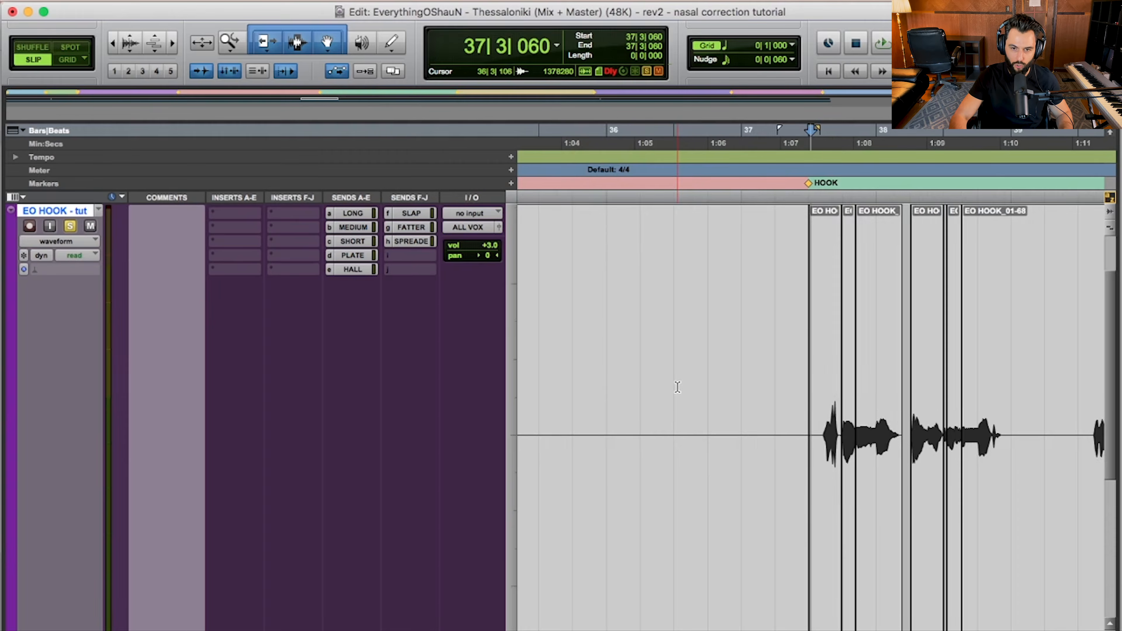
{"action": "scroll", "coordinate": [753, 401], "scroll_direction": "right", "scroll_amount": 5}
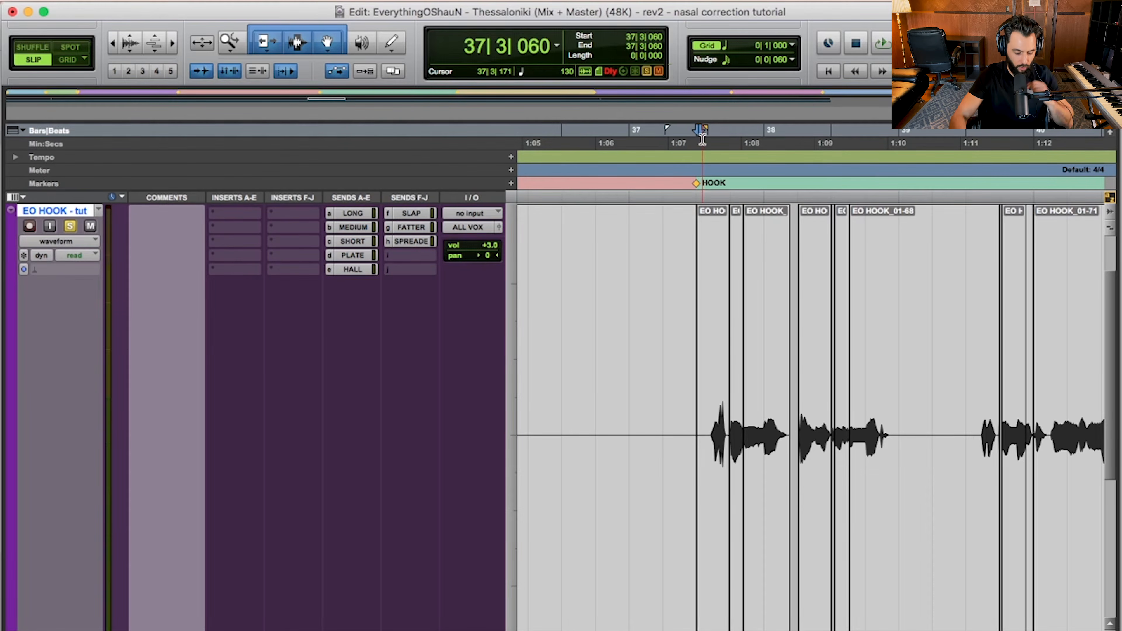
{"action": "key", "text": "r"}
{"action": "scroll", "coordinate": [702, 294], "scroll_direction": "right", "scroll_amount": 2}
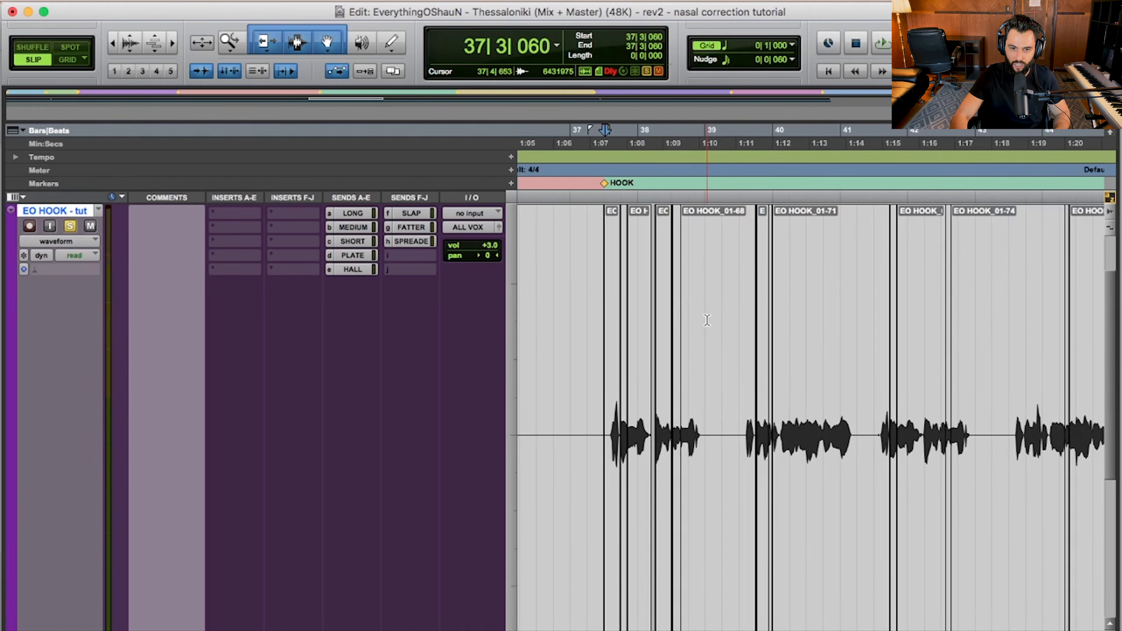
{"action": "left_click", "coordinate": [603, 141]}
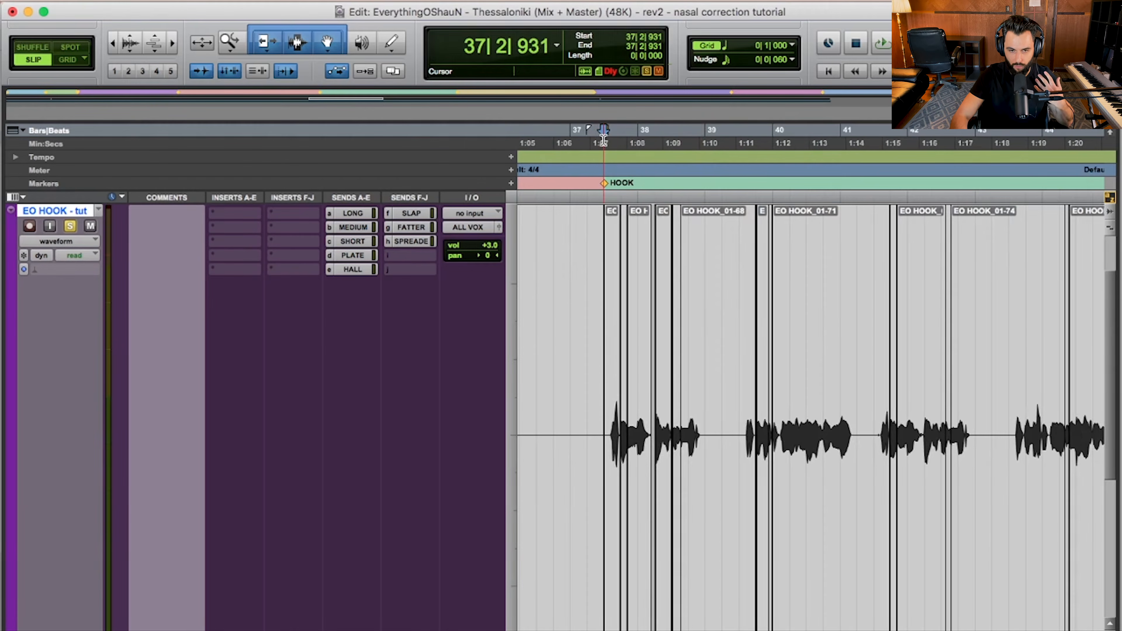
{"action": "key", "text": "space"}
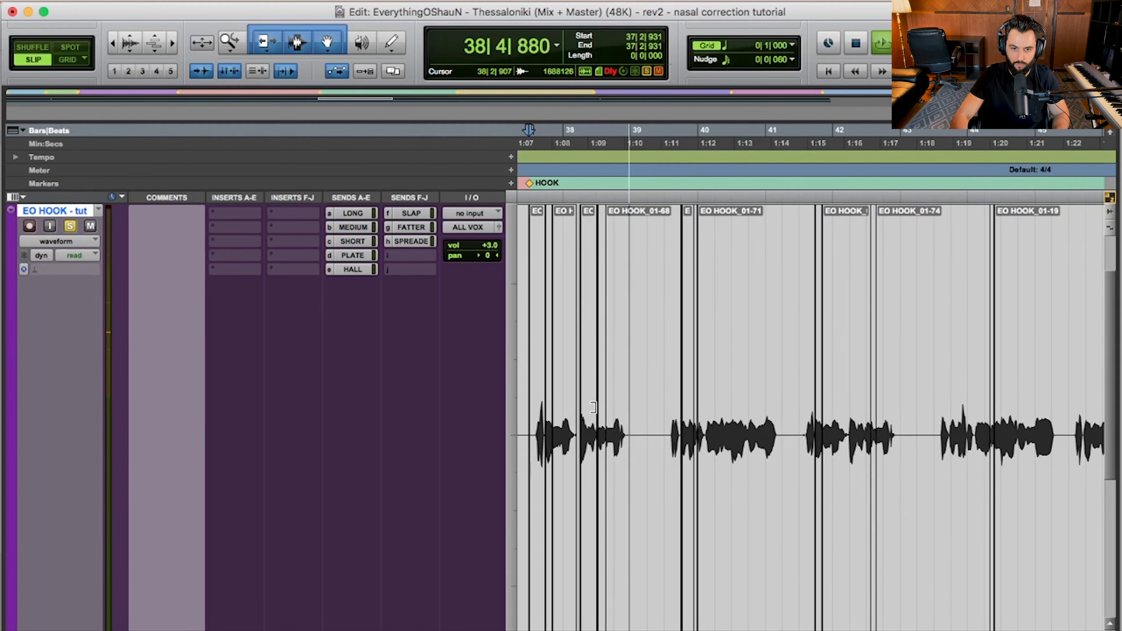
{"action": "key", "text": "space"}
Step: Separate the EO HOOK_01-08 clip at 38|1|003, where its waveform gets louder
{"action": "key", "text": "t"}
{"action": "scroll", "coordinate": [725, 445], "scroll_direction": "left", "scroll_amount": 2}
{"action": "scroll", "coordinate": [724, 445], "scroll_direction": "right", "scroll_amount": 1}
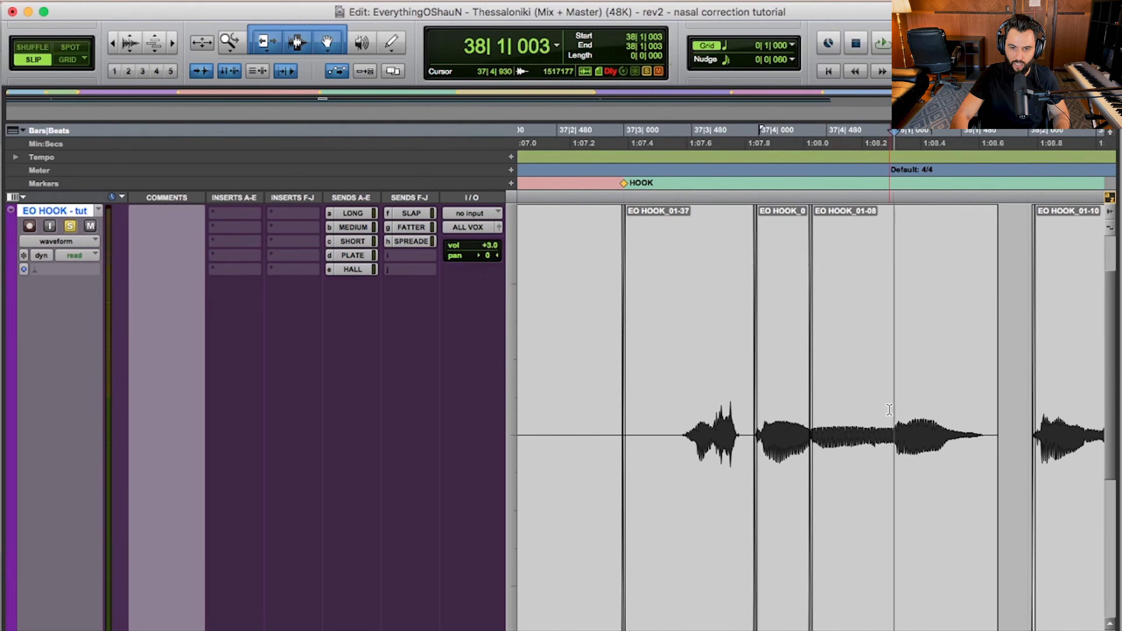
{"action": "key", "text": "super+e"}
{"action": "left_click", "coordinate": [872, 451]}
Step: Select the three clips of the hook's opening word in turn to compare their waveform levels
{"action": "left_click", "coordinate": [775, 473]}
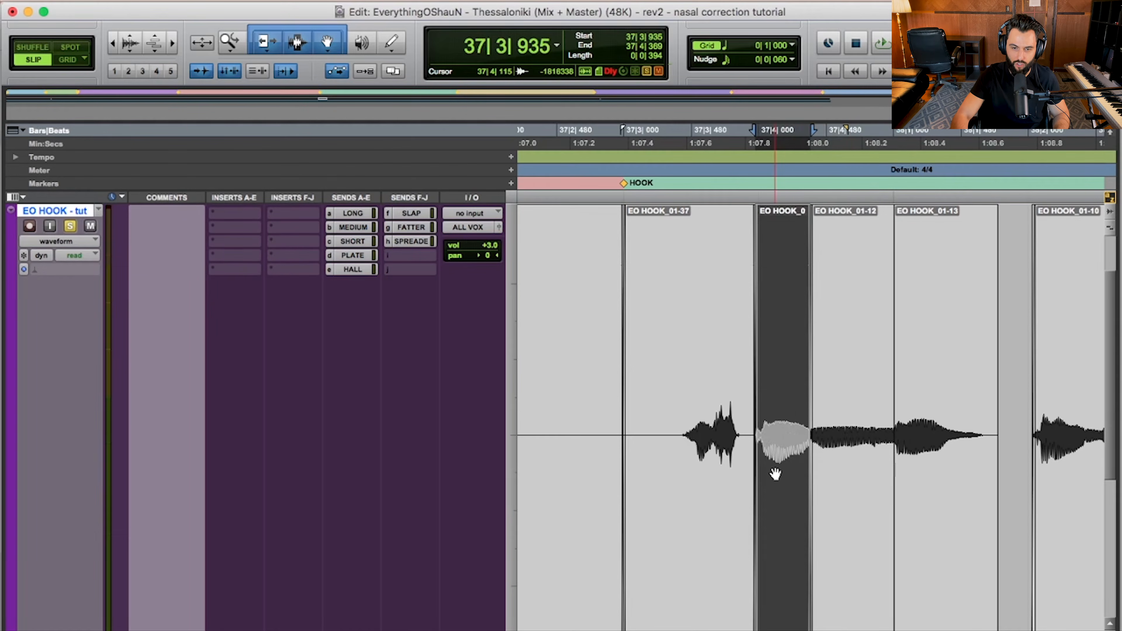
{"action": "left_click", "coordinate": [835, 471]}
{"action": "left_click", "coordinate": [913, 434]}
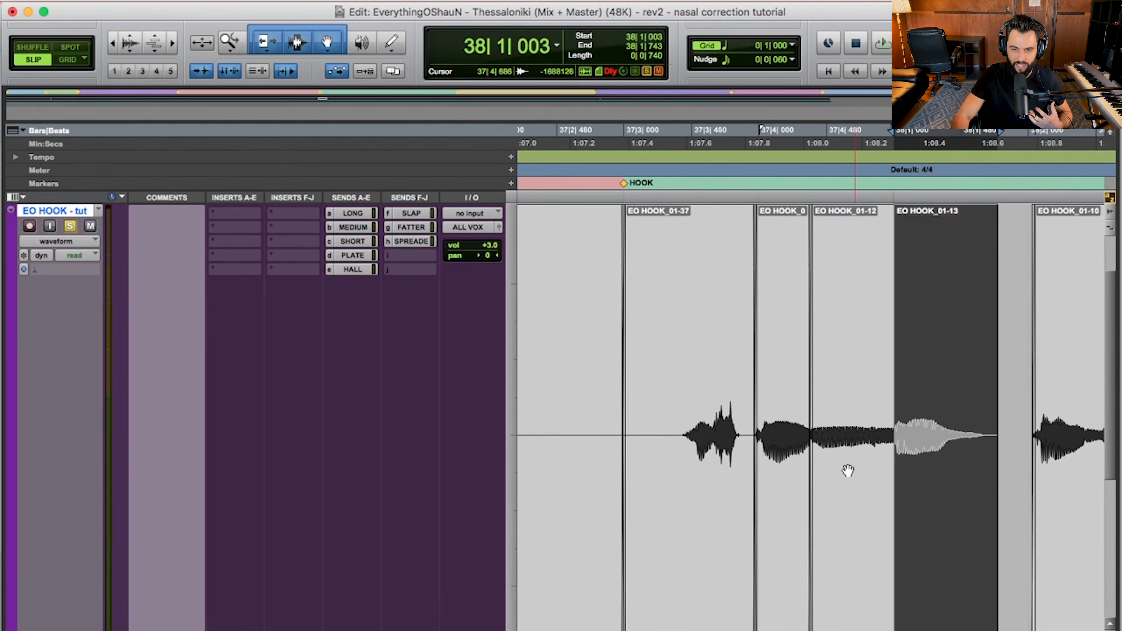
{"action": "left_click", "coordinate": [774, 476]}
{"action": "left_click", "coordinate": [854, 480]}
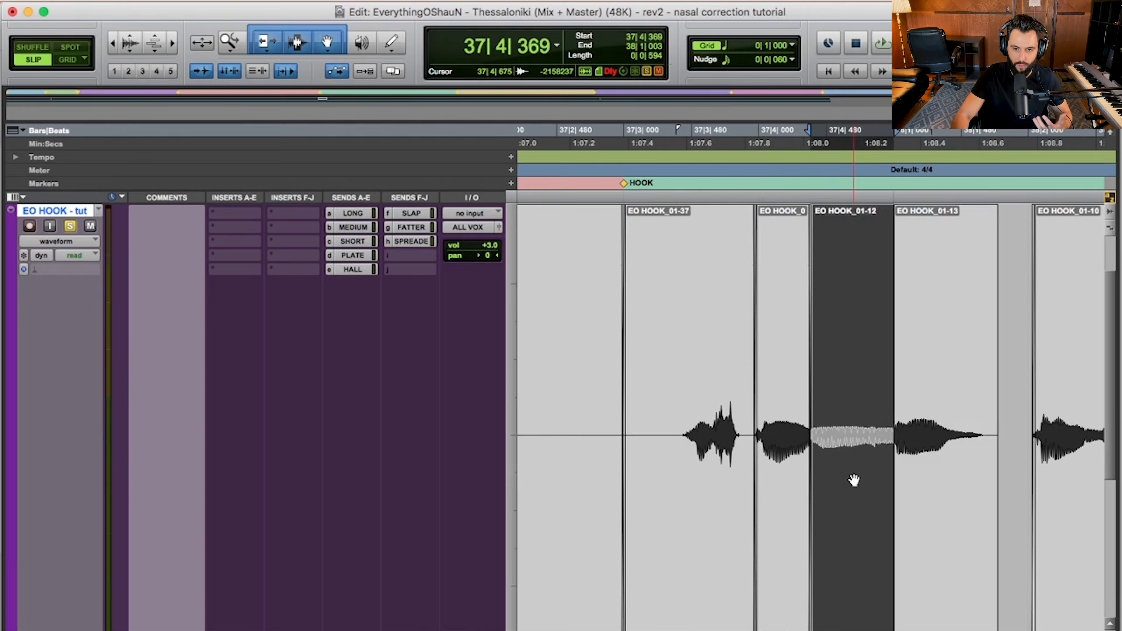
{"action": "left_click", "coordinate": [935, 498]}
{"action": "left_click_drag", "start_coordinate": [901, 629], "coordinate": [900, 630]}
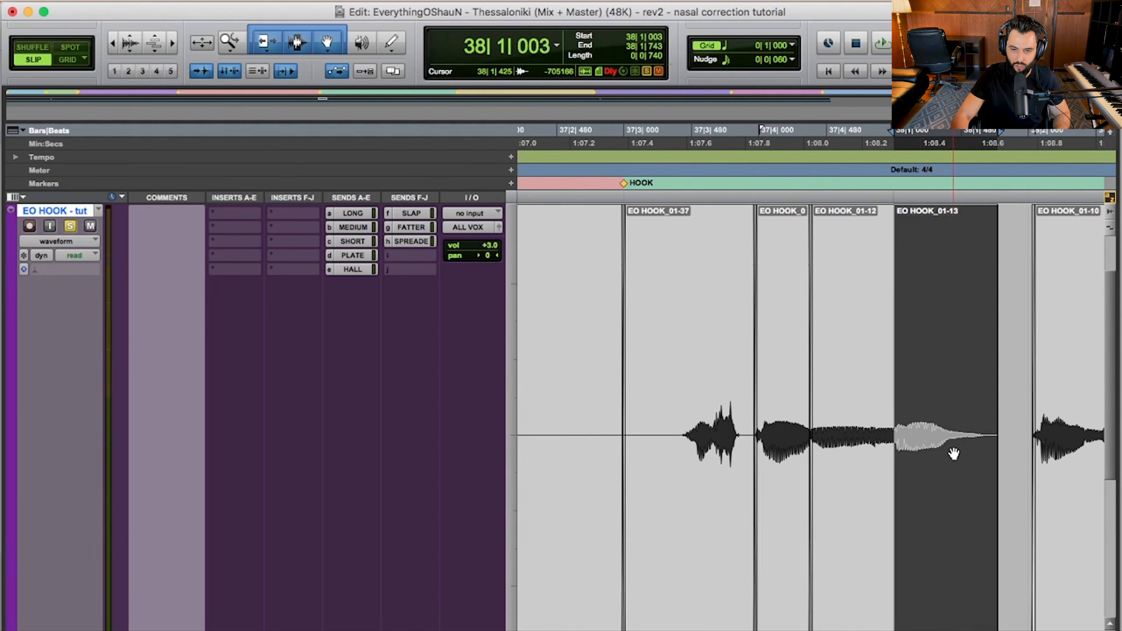
Step: Select the clips from EO HOOK_01-06 through EO HOOK_01-13 and play them to hear the level differences
{"action": "key", "text": "r"}
{"action": "key", "text": "t"}
{"action": "key", "text": "t"}
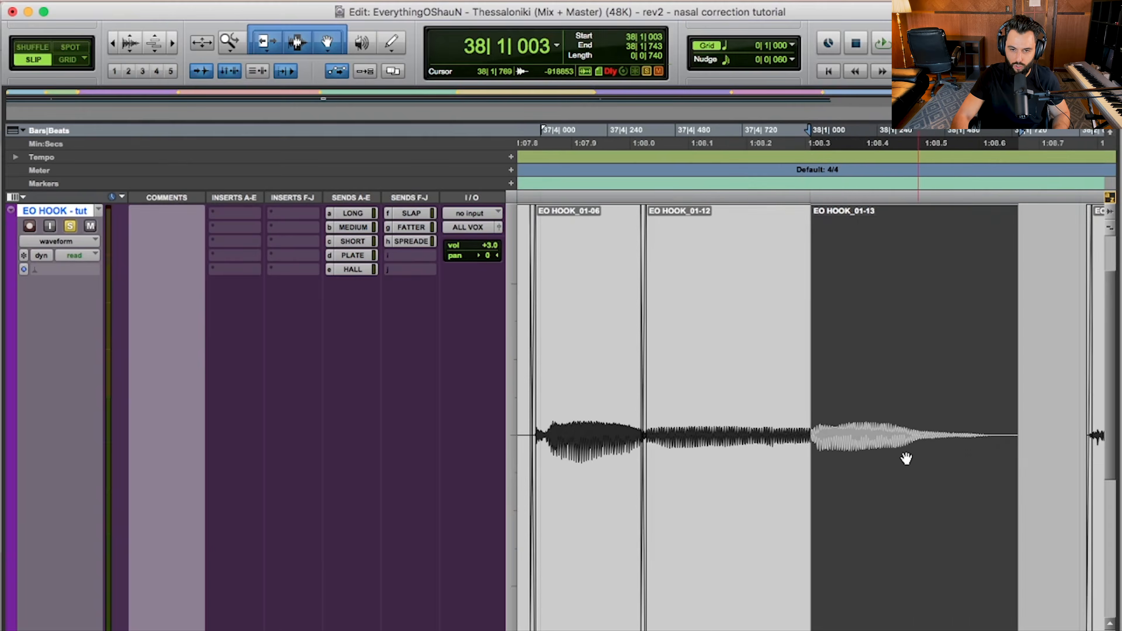
{"action": "key", "text": "r"}
{"action": "left_click", "coordinate": [701, 479]}
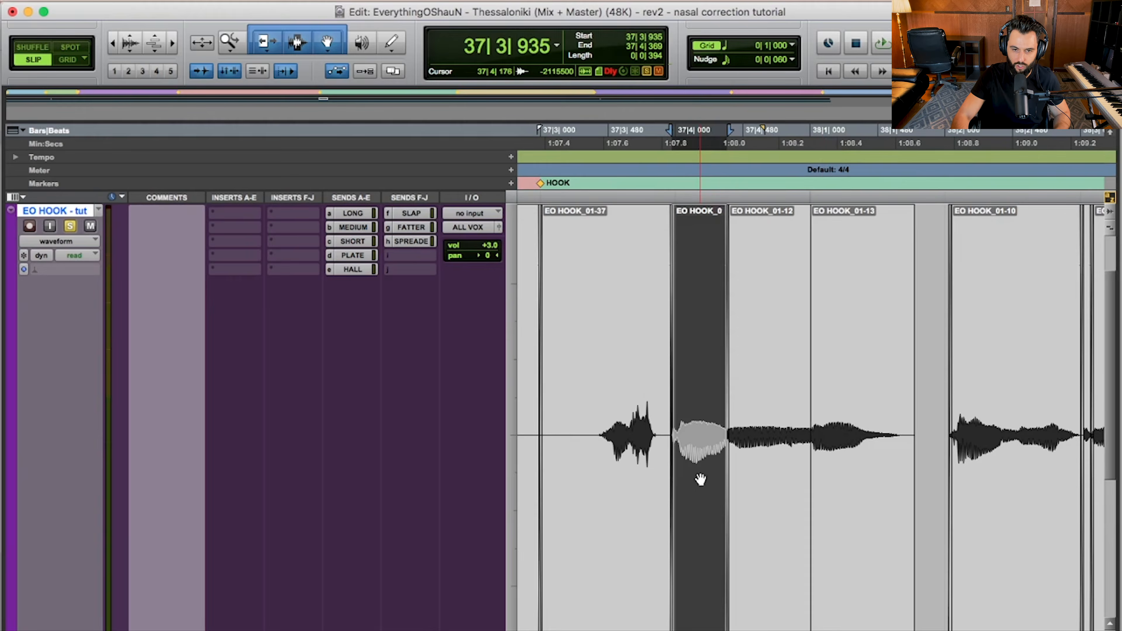
{"action": "left_click", "coordinate": [853, 484], "text": "shift"}
{"action": "key", "text": "space"}
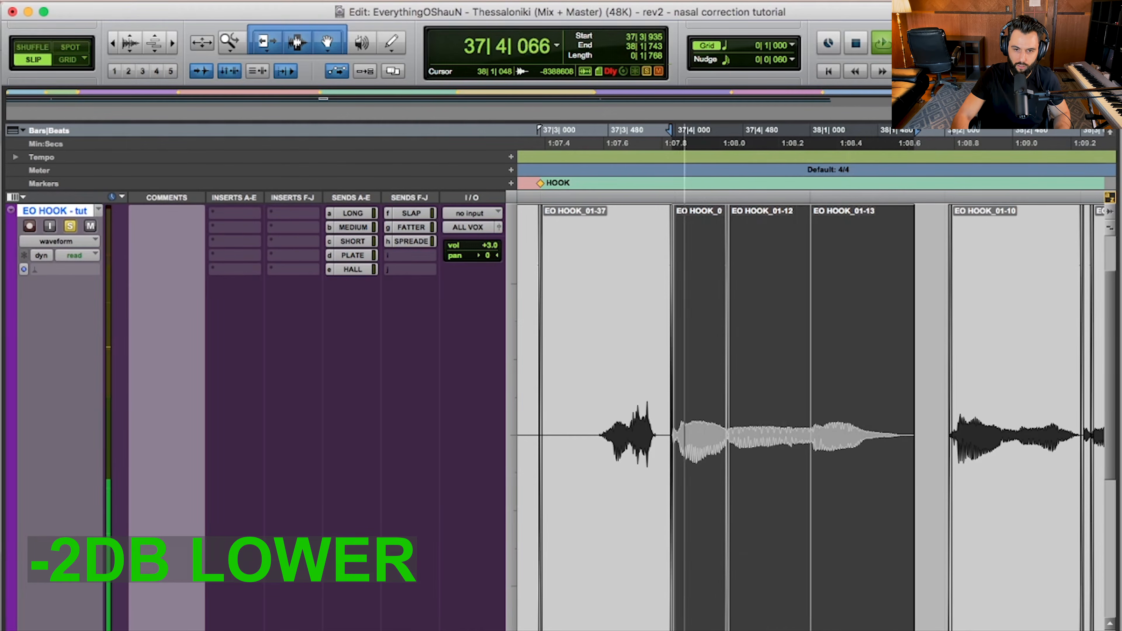
{"action": "left_click", "coordinate": [812, 590]}
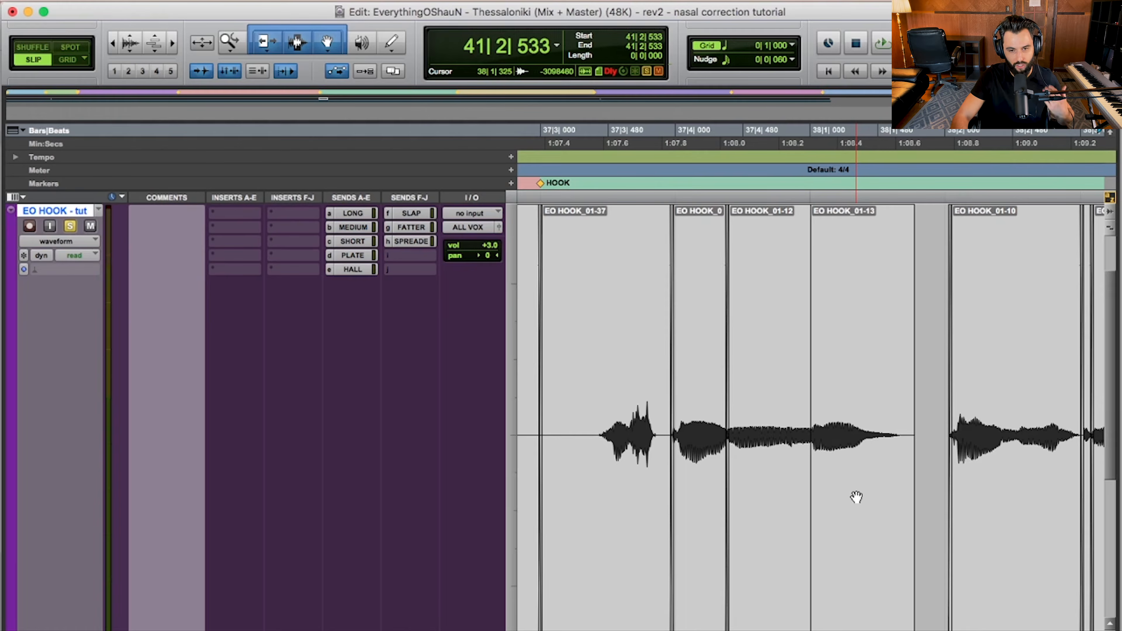
Step: Insert FabFilter Pro-Q 3 in the second insert slot of the EO HOOK track and move its window off the clips
{"action": "key", "text": "r"}
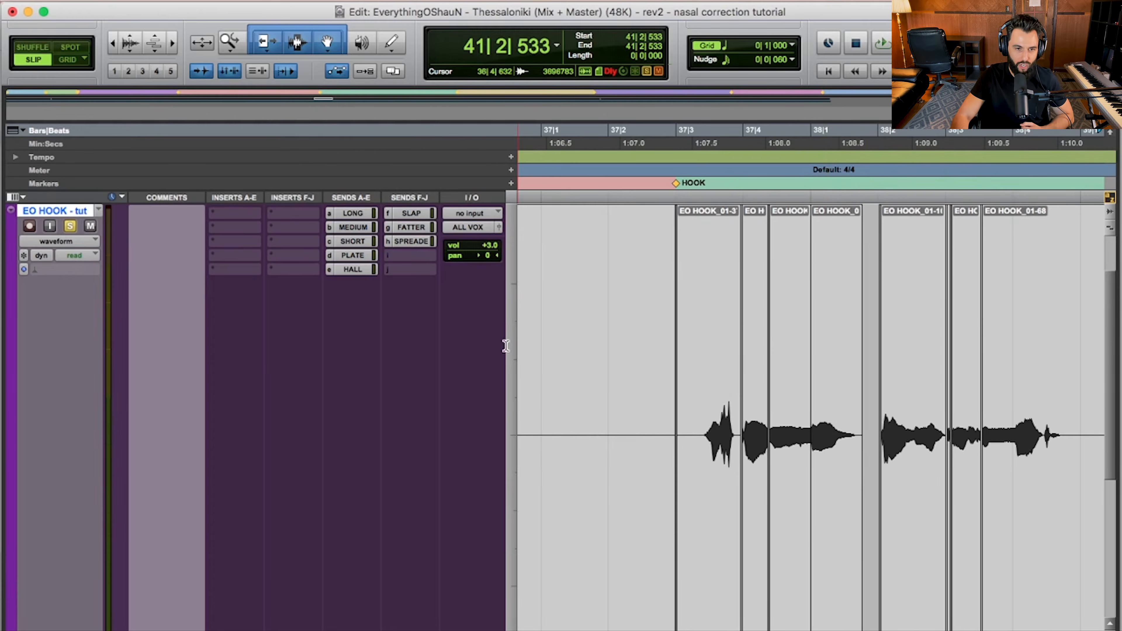
{"action": "left_click", "coordinate": [249, 229]}
{"action": "left_click", "coordinate": [269, 189]}
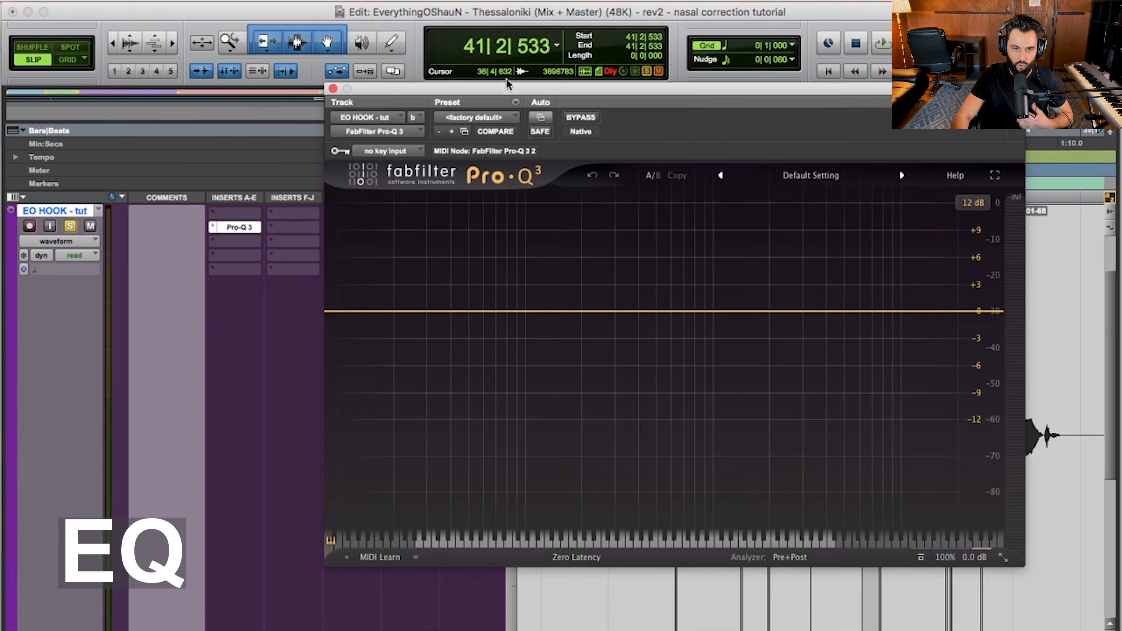
{"action": "left_click_drag", "start_coordinate": [509, 98], "coordinate": [193, 98]}
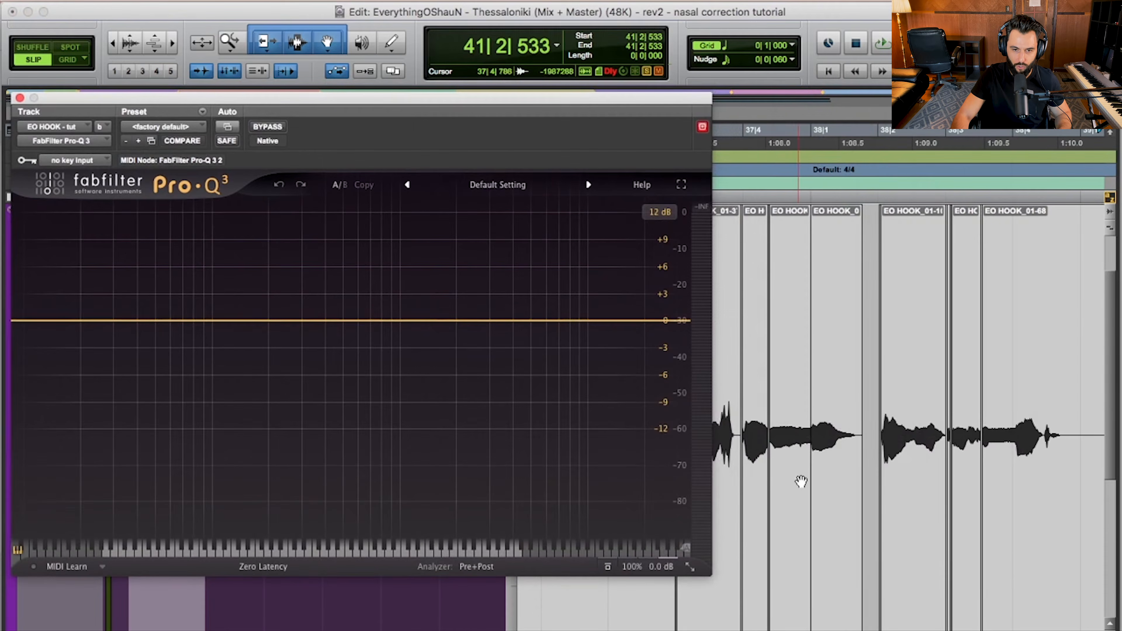
Step: Select the opening hook phrase from clip EO HOOK_01-37 through EO HOOK_01-13
{"action": "left_click", "coordinate": [755, 493]}
{"action": "left_click", "coordinate": [724, 573]}
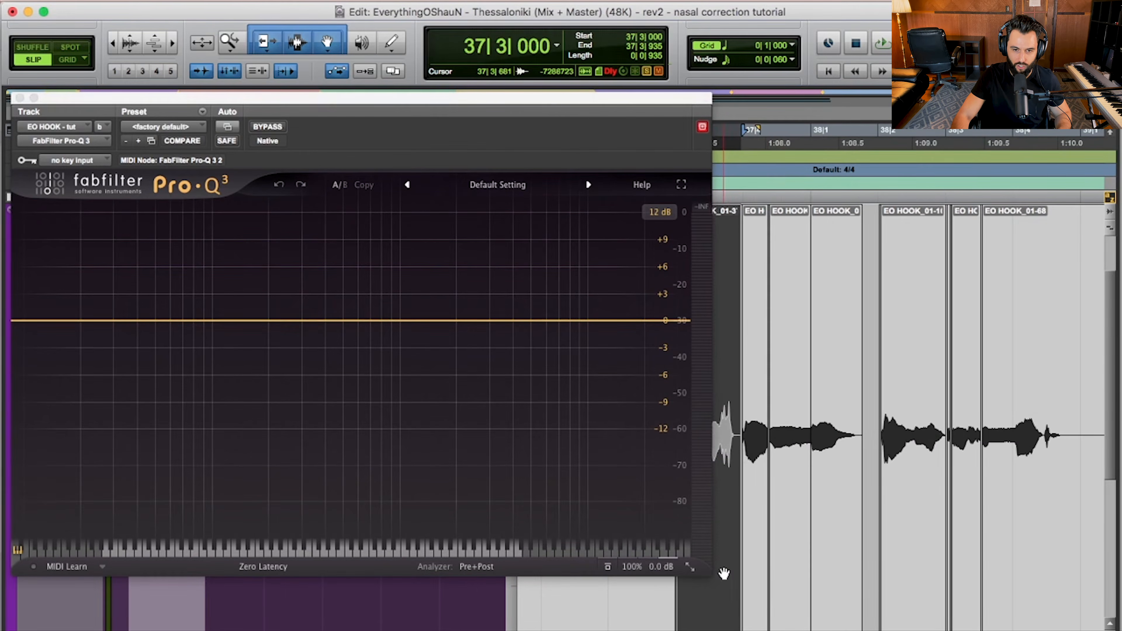
{"action": "left_click", "coordinate": [833, 561], "text": "shift"}
{"action": "left_click_drag", "start_coordinate": [465, 102], "coordinate": [481, 101]}
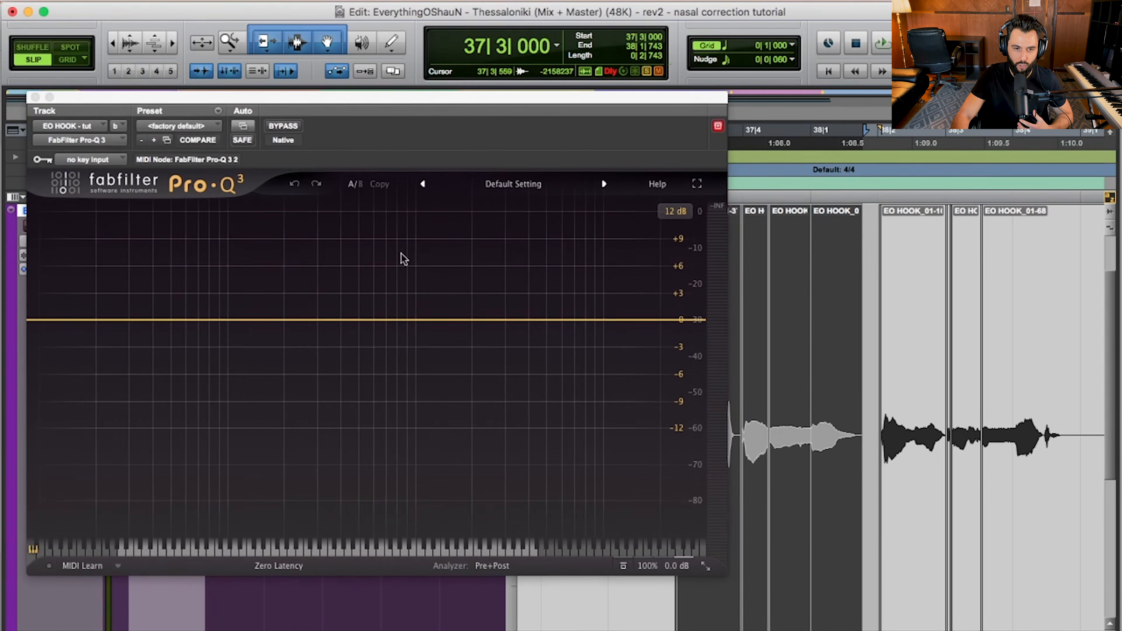
Step: Add a bell band at about 540 Hz, narrow it to a Q of about 4.22, and reset its gain to 0 dB
{"action": "mouse_move", "coordinate": [359, 320]}
{"action": "left_mouse_down"}
{"action": "mouse_move", "coordinate": [363, 308]}
{"action": "mouse_move", "coordinate": [364, 320]}
{"action": "left_mouse_up"}
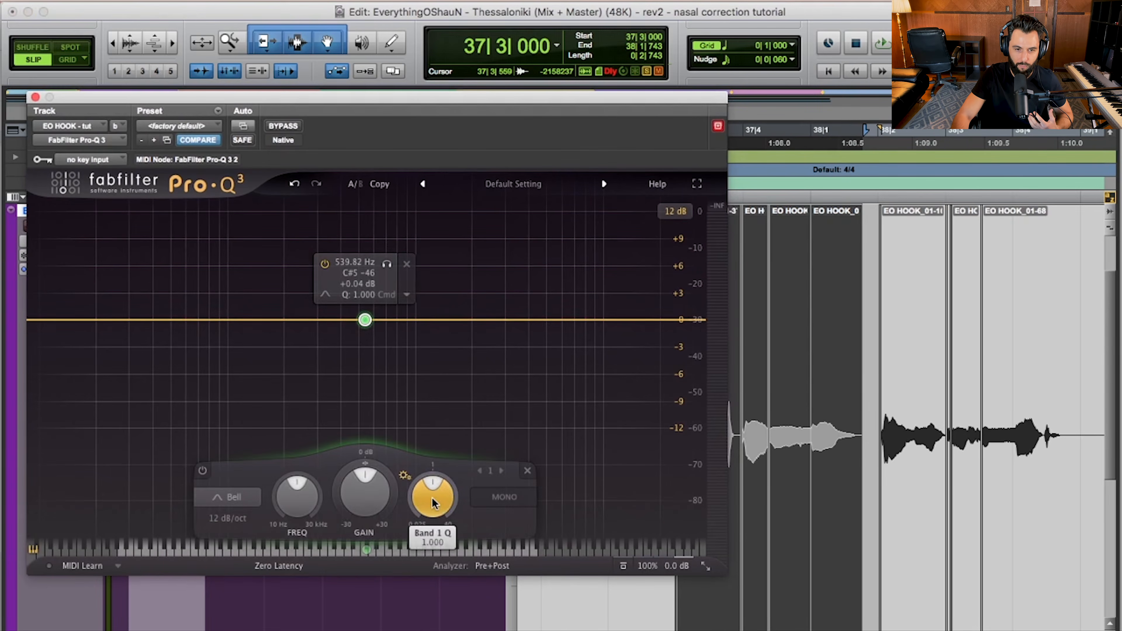
{"action": "left_click_drag", "start_coordinate": [425, 461], "coordinate": [424, 444]}
{"action": "mouse_move", "coordinate": [361, 316]}
{"action": "left_mouse_down"}
{"action": "mouse_move", "coordinate": [362, 306]}
{"action": "mouse_move", "coordinate": [363, 317]}
{"action": "left_mouse_up"}
{"action": "double_click", "coordinate": [353, 502]}
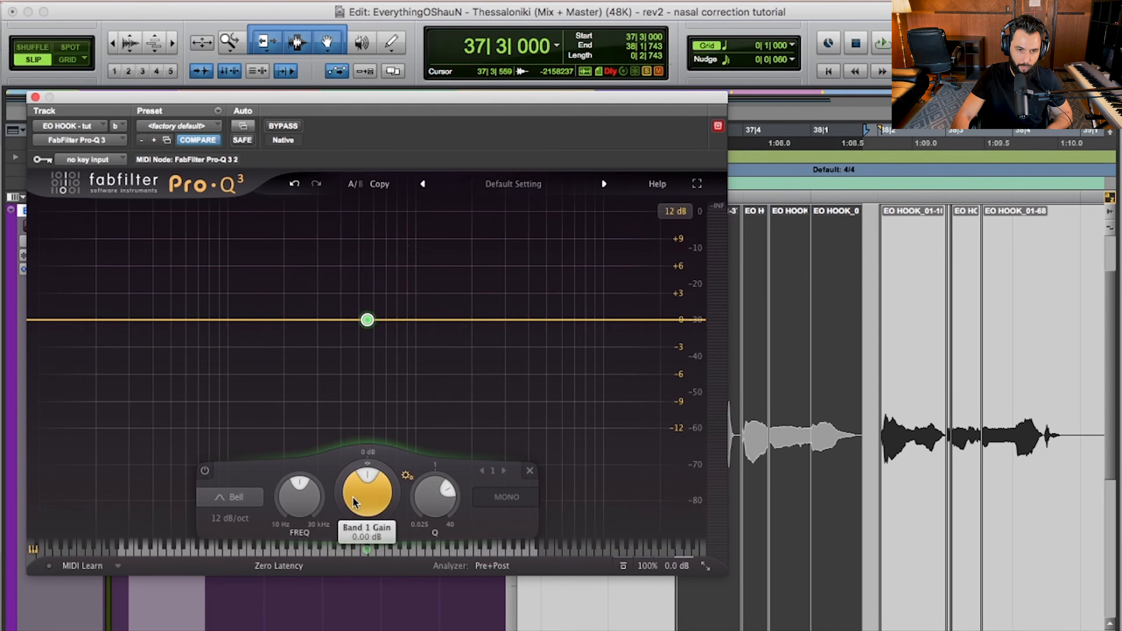
Step: Sweep the soloed band up to about 874 Hz, trying a cut of about 3.7 dB before resetting the gain to 0 dB
{"action": "left_click_drag", "start_coordinate": [388, 263], "coordinate": [442, 276]}
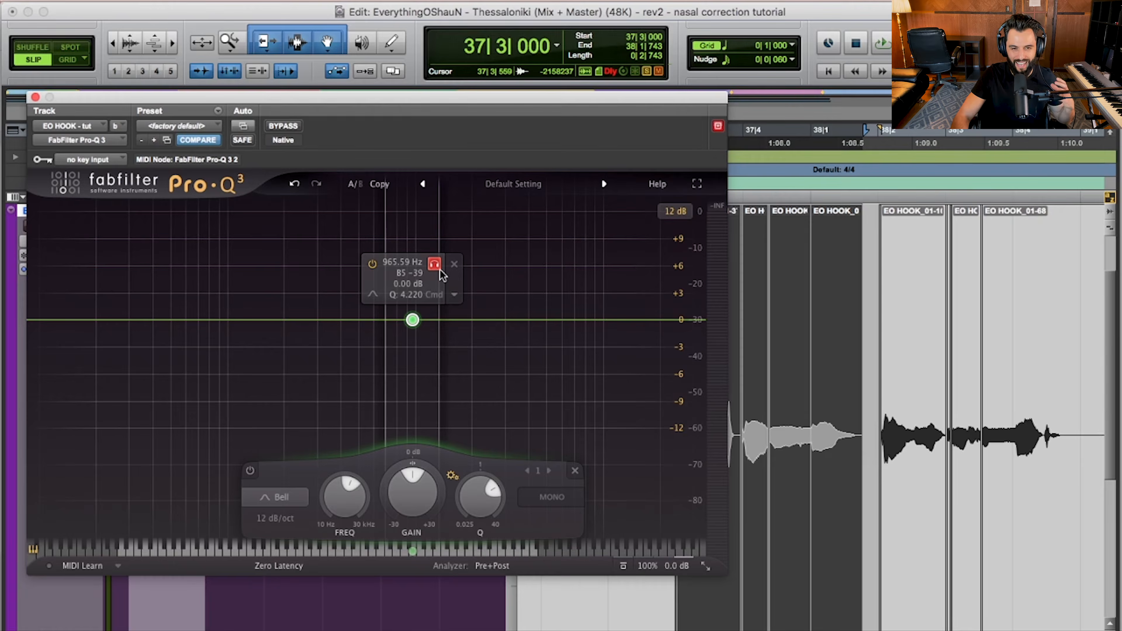
{"action": "mouse_move", "coordinate": [442, 275]}
{"action": "left_mouse_down"}
{"action": "mouse_move", "coordinate": [394, 275]}
{"action": "mouse_move", "coordinate": [490, 277]}
{"action": "mouse_move", "coordinate": [433, 280]}
{"action": "left_mouse_up"}
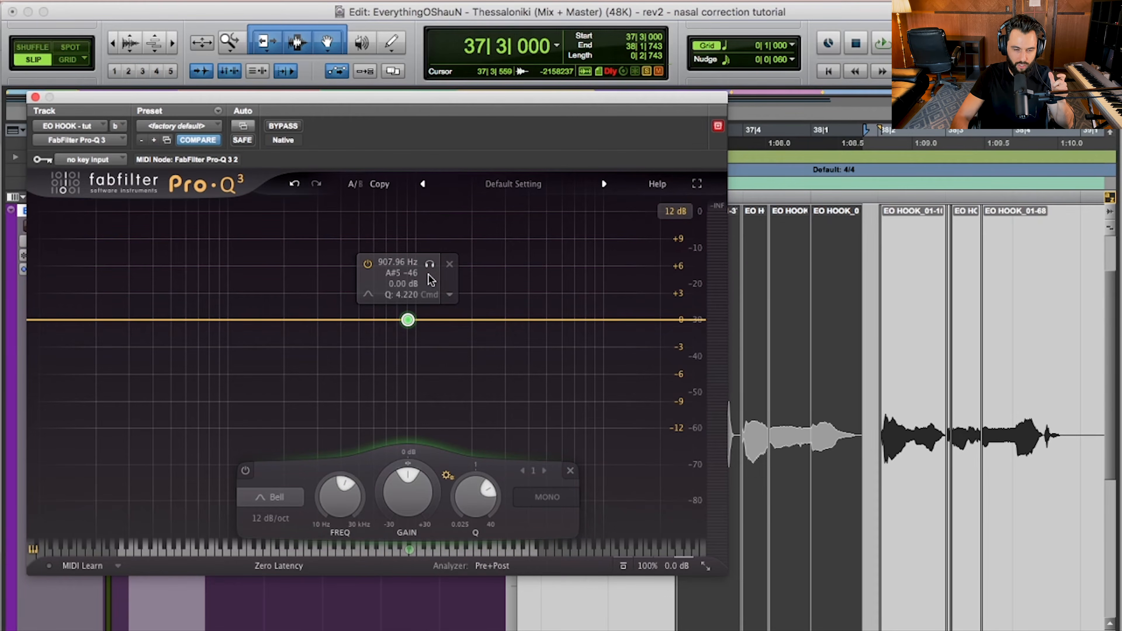
{"action": "left_click_drag", "start_coordinate": [407, 320], "coordinate": [406, 355]}
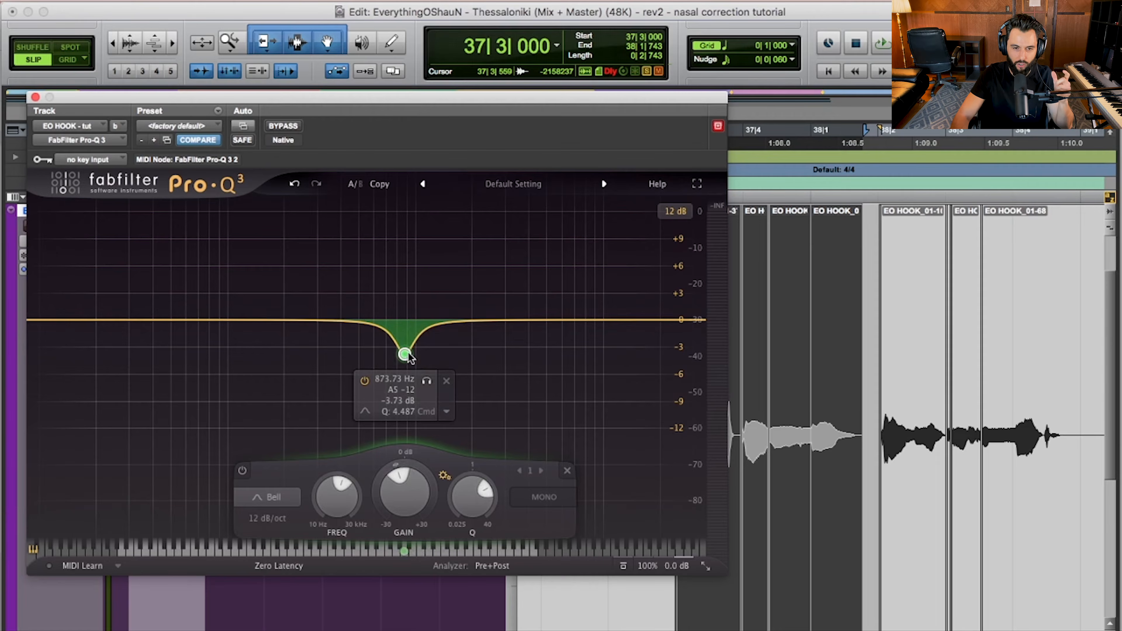
{"action": "double_click", "coordinate": [389, 484]}
Step: Tune the band in solo to about 882 Hz and listen to that isolated frequency during playback
{"action": "left_click", "coordinate": [426, 264]}
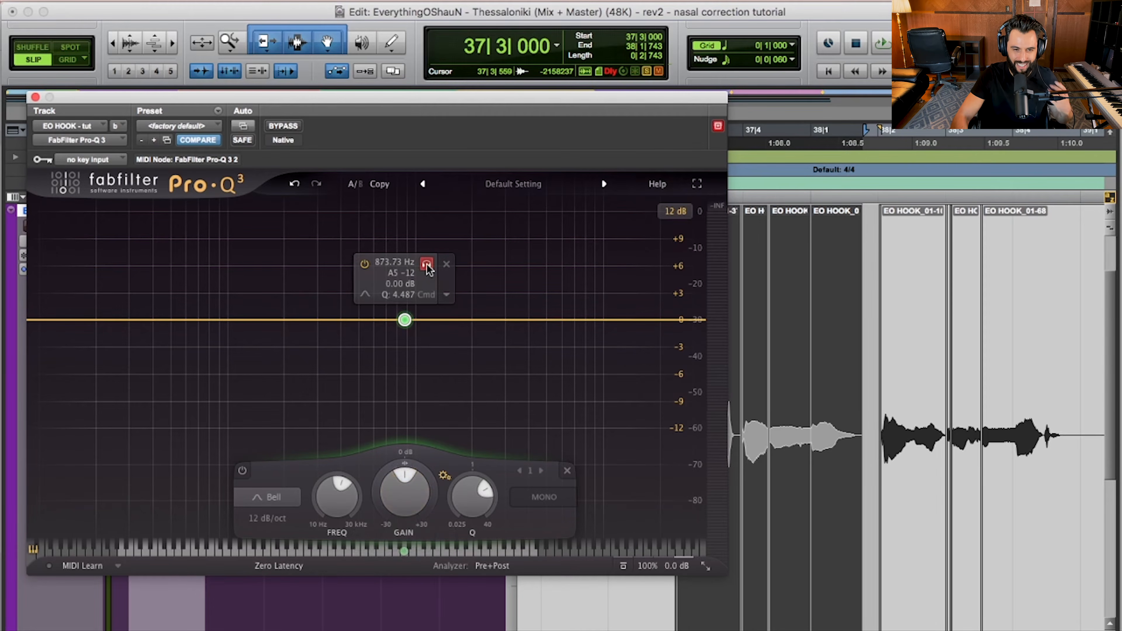
{"action": "mouse_move", "coordinate": [427, 265]}
{"action": "left_mouse_down"}
{"action": "mouse_move", "coordinate": [490, 266]}
{"action": "mouse_move", "coordinate": [425, 269]}
{"action": "left_mouse_up"}
{"action": "key", "text": "space"}
{"action": "key", "text": "space"}
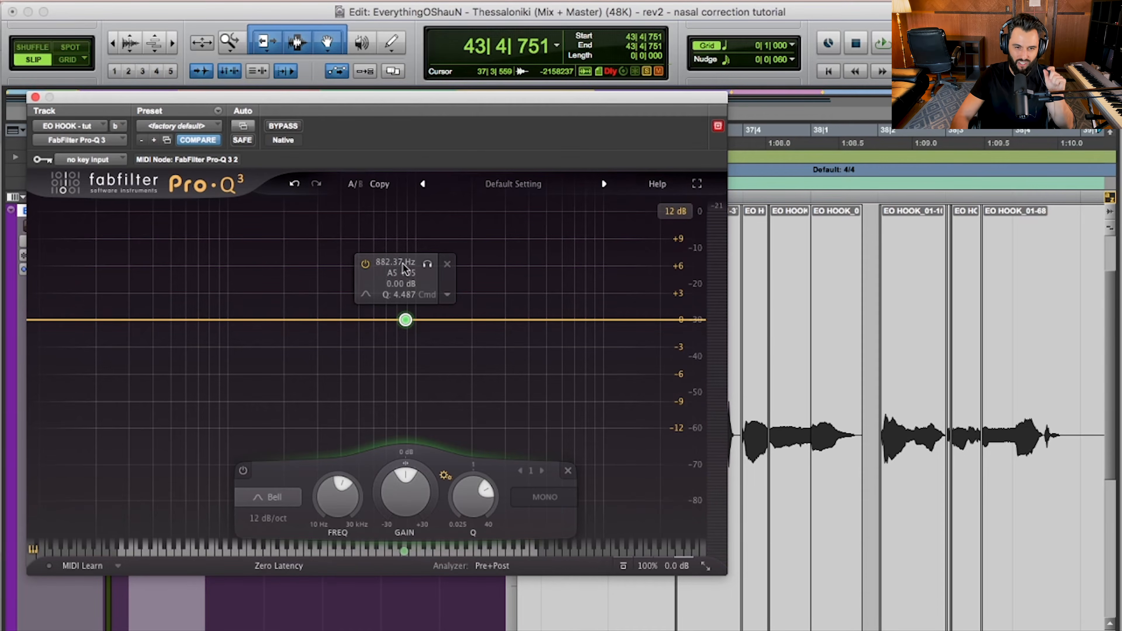
{"action": "left_click", "coordinate": [422, 266]}
{"action": "key", "text": "space"}
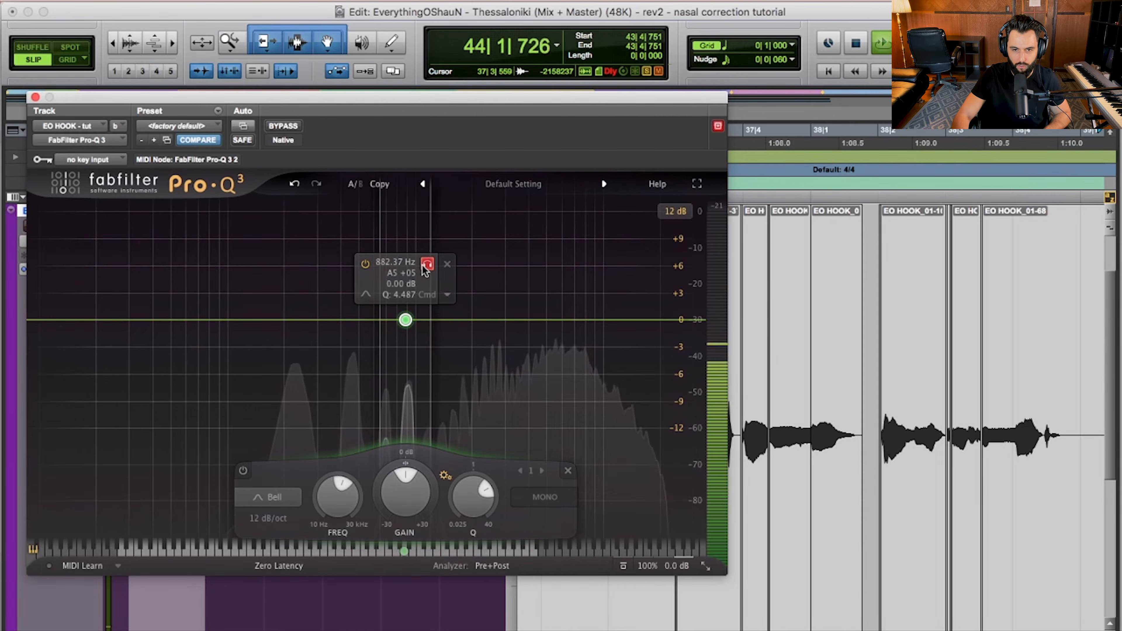
{"action": "key", "text": "space"}
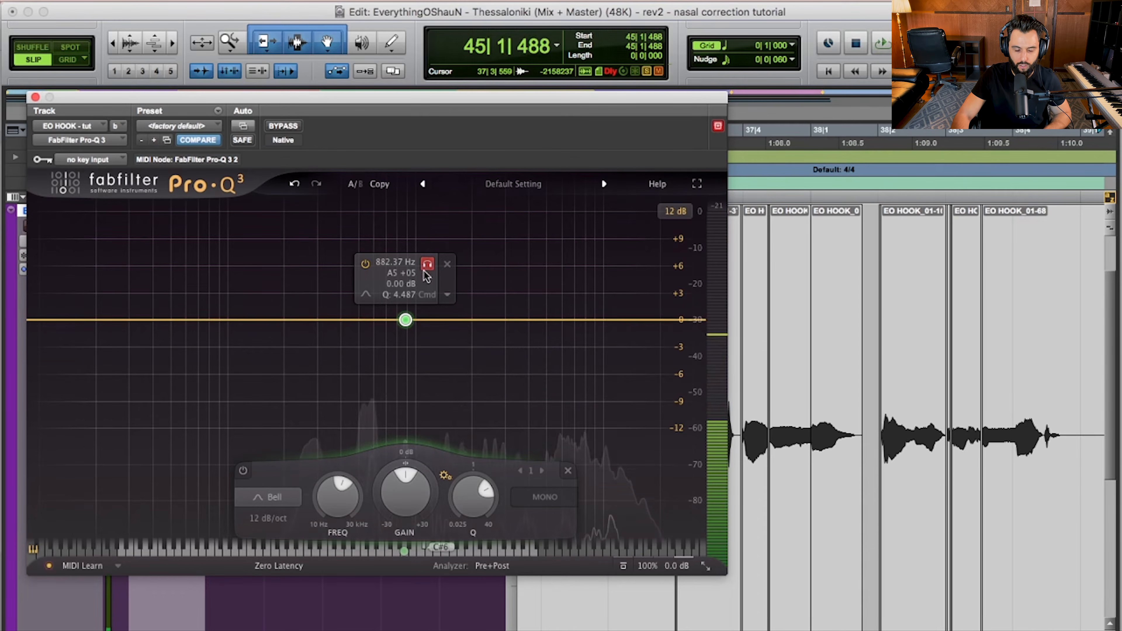
Step: Reselect the opening hook phrase and cut the 882 Hz band by about 9.3 dB with a Q of about 5.49
{"action": "left_click", "coordinate": [712, 606]}
{"action": "left_click", "coordinate": [832, 619], "text": "shift"}
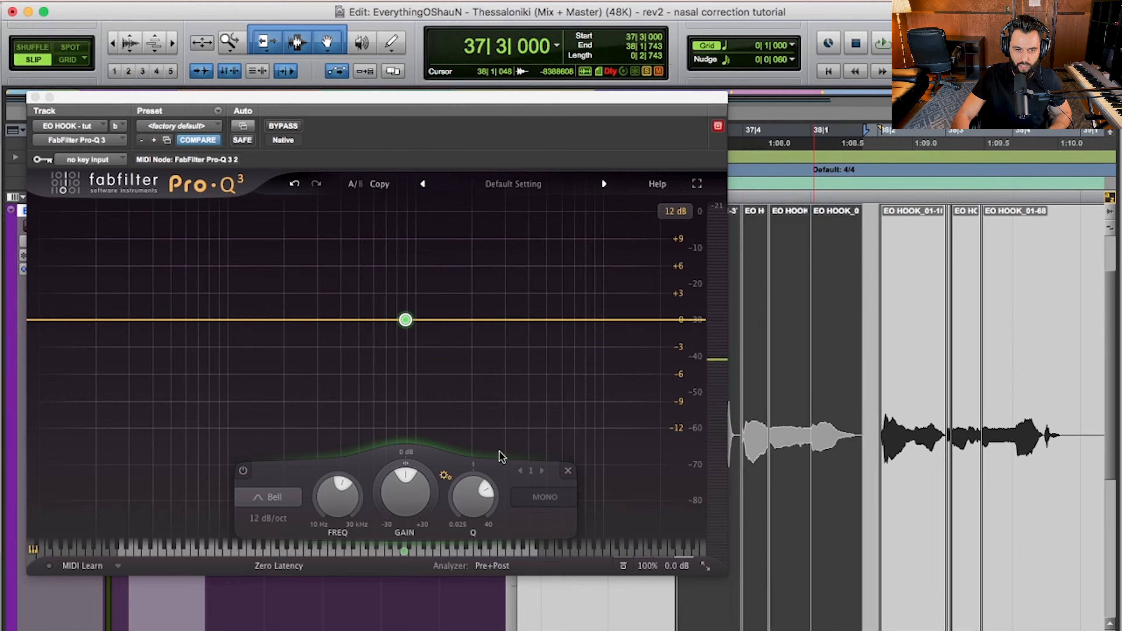
{"action": "left_click_drag", "start_coordinate": [404, 490], "coordinate": [402, 504]}
Step: Play the selected phrase while bypassing and re-enabling the band to compare the vocal with and without the cut
{"action": "key", "text": "space"}
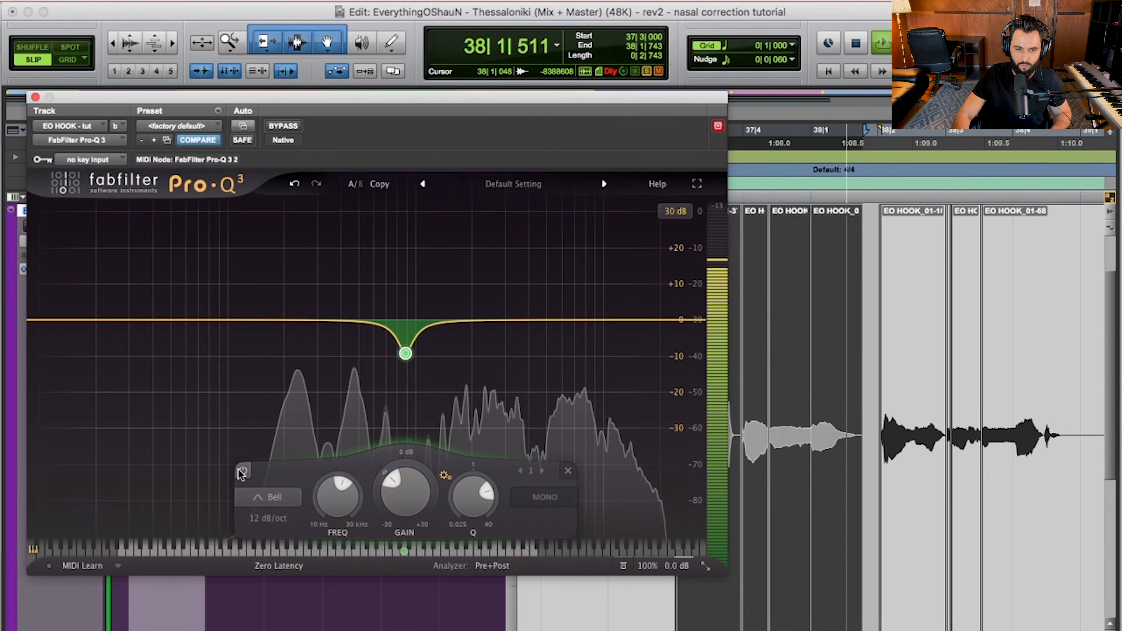
{"action": "left_click", "coordinate": [243, 472]}
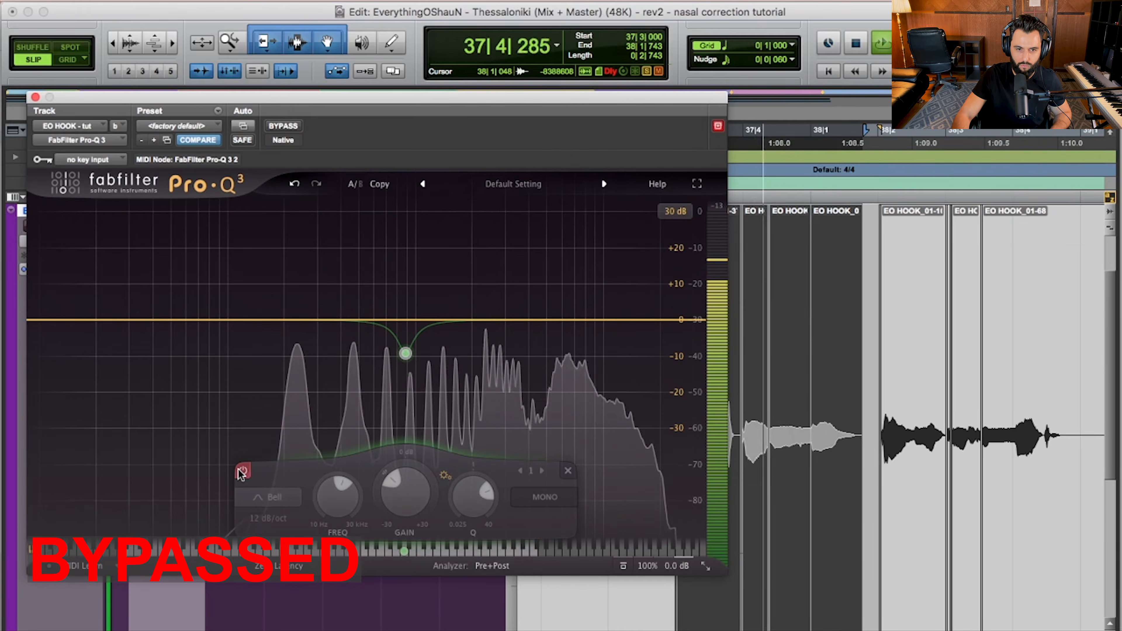
{"action": "left_click", "coordinate": [243, 472]}
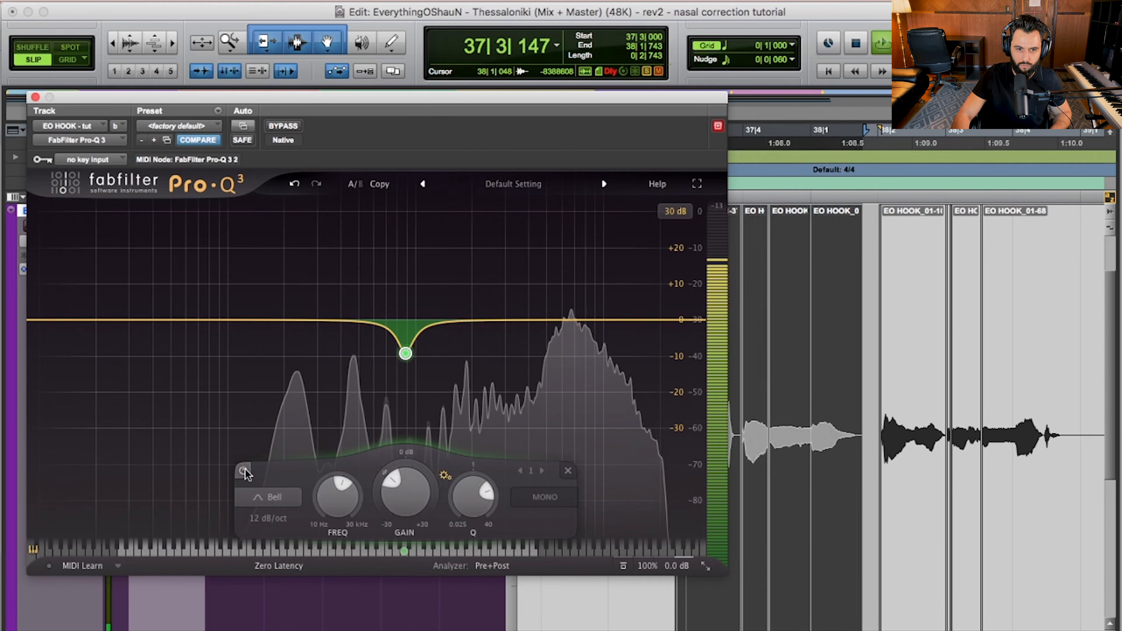
{"action": "key", "text": "space"}
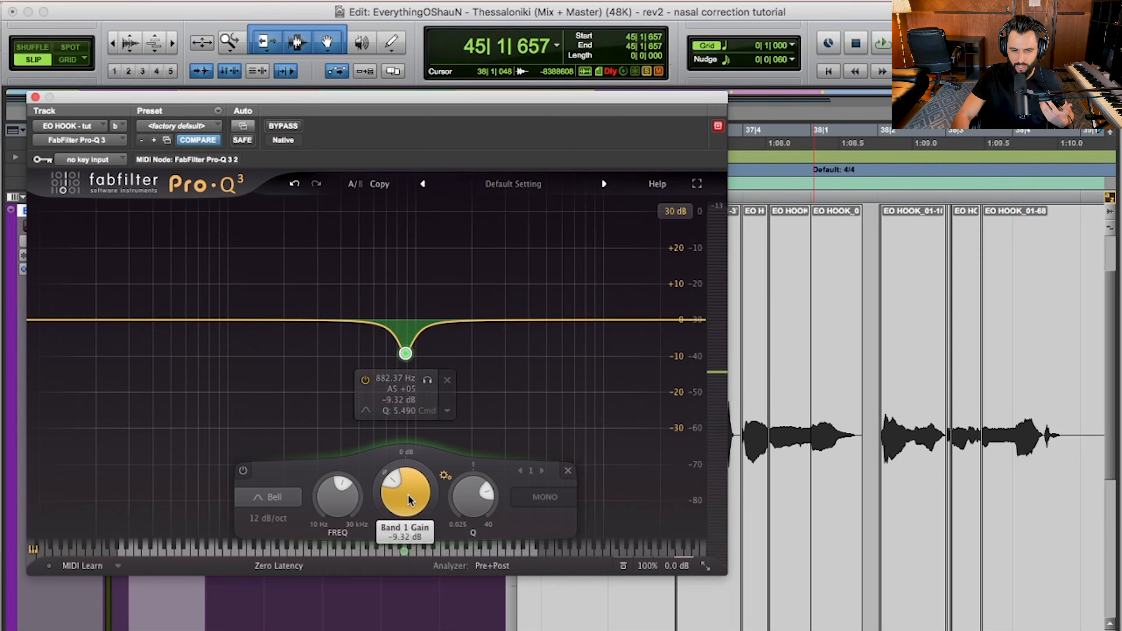
{"action": "mouse_move", "coordinate": [409, 498]}
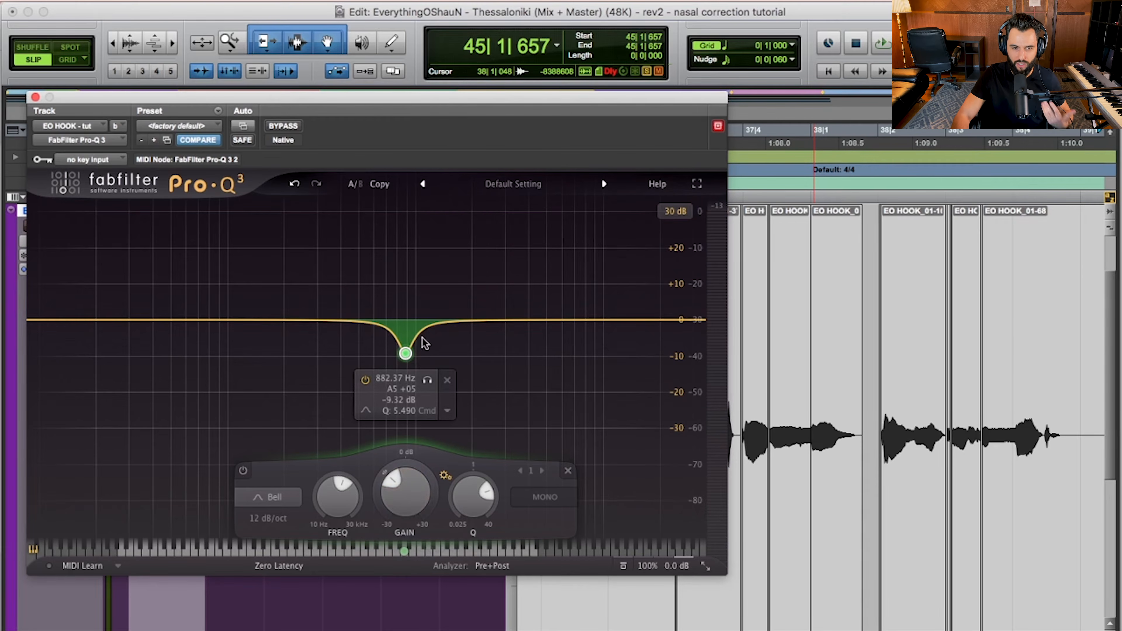
Step: Reselect the opening hook phrase and add a soloed second EQ band at about 1695 Hz with 0 dB gain and a Q of about 11.16
{"action": "left_click", "coordinate": [707, 604]}
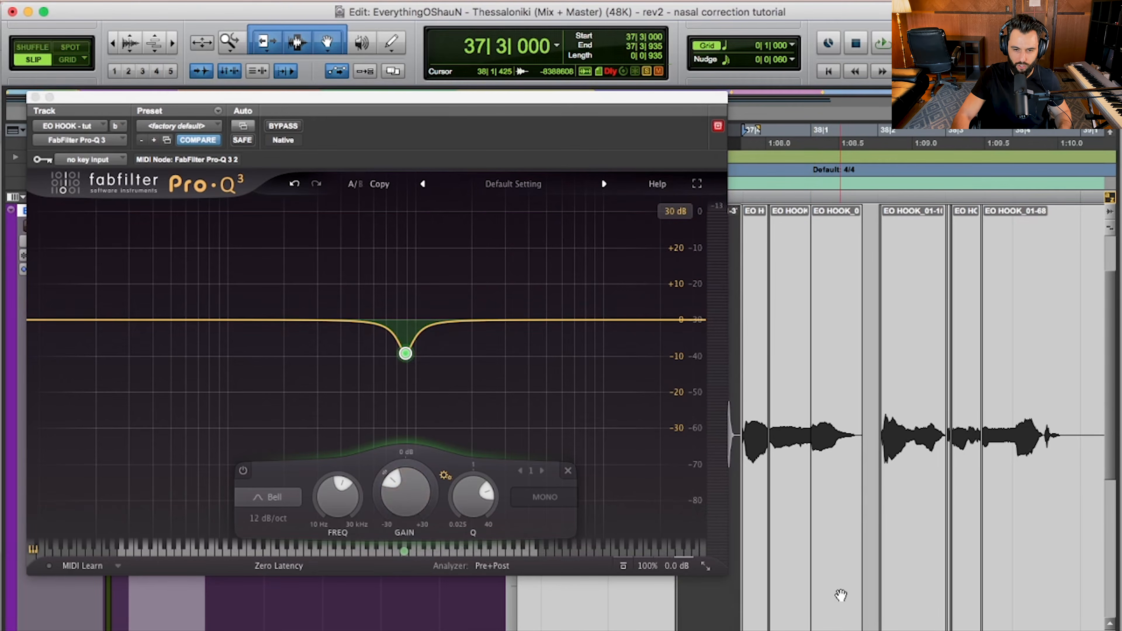
{"action": "left_click", "coordinate": [841, 596], "text": "shift"}
{"action": "double_click", "coordinate": [458, 337]}
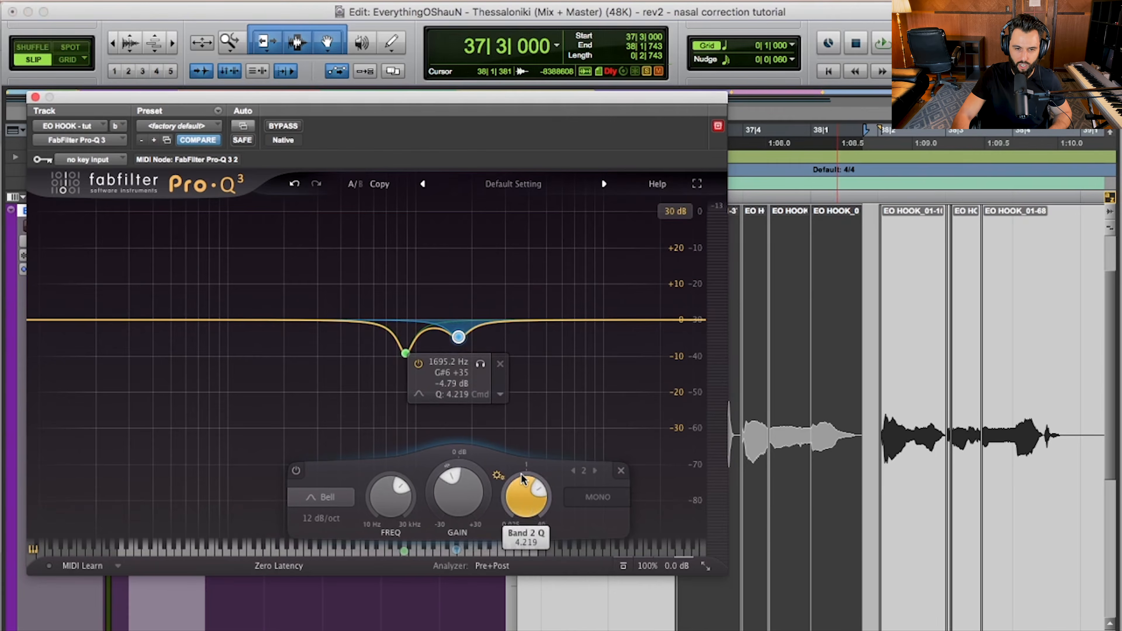
{"action": "left_click_drag", "start_coordinate": [522, 465], "coordinate": [530, 425]}
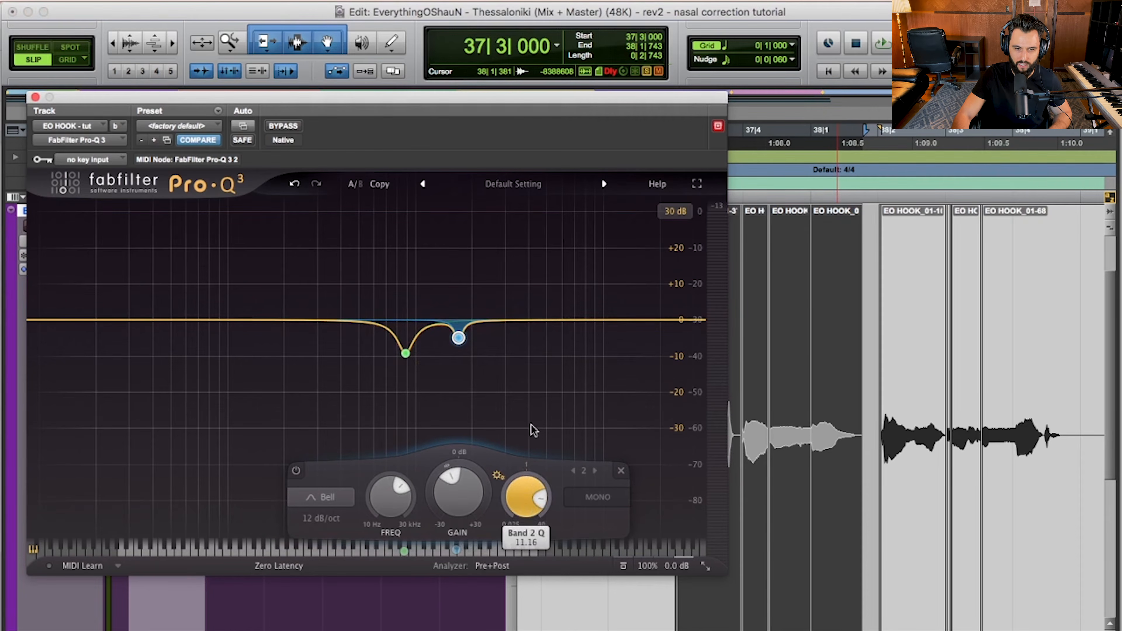
{"action": "left_click", "coordinate": [458, 499], "text": "alt"}
{"action": "mouse_move", "coordinate": [459, 320]}
{"action": "left_click", "coordinate": [480, 264]}
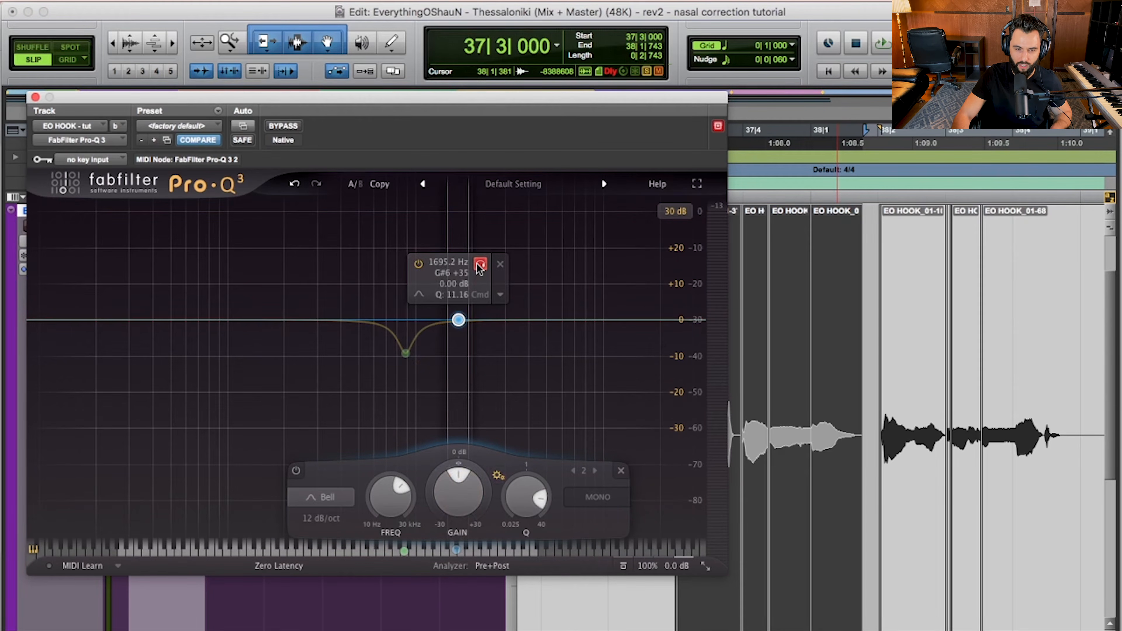
Step: Sweep the soloed second band to about 1378 Hz during playback and cut it by about 5.5 dB with a Q of about 12.37
{"action": "key", "text": "space"}
{"action": "left_click_drag", "start_coordinate": [481, 268], "coordinate": [458, 271]}
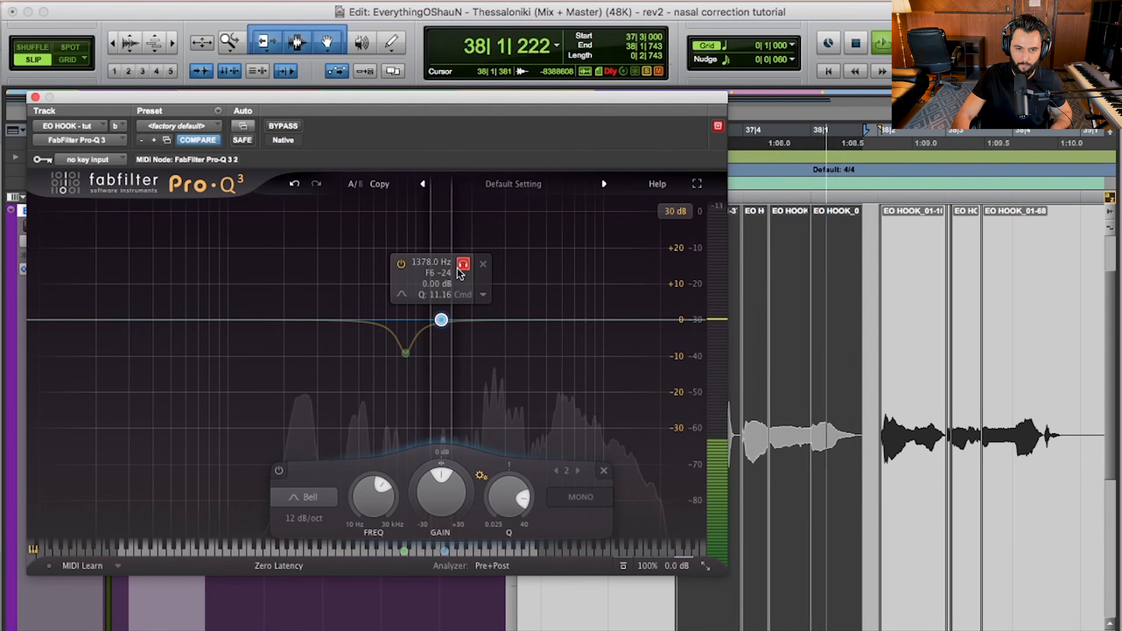
{"action": "key", "text": "space"}
{"action": "left_click_drag", "start_coordinate": [441, 491], "coordinate": [435, 575]}
{"action": "key", "text": "space"}
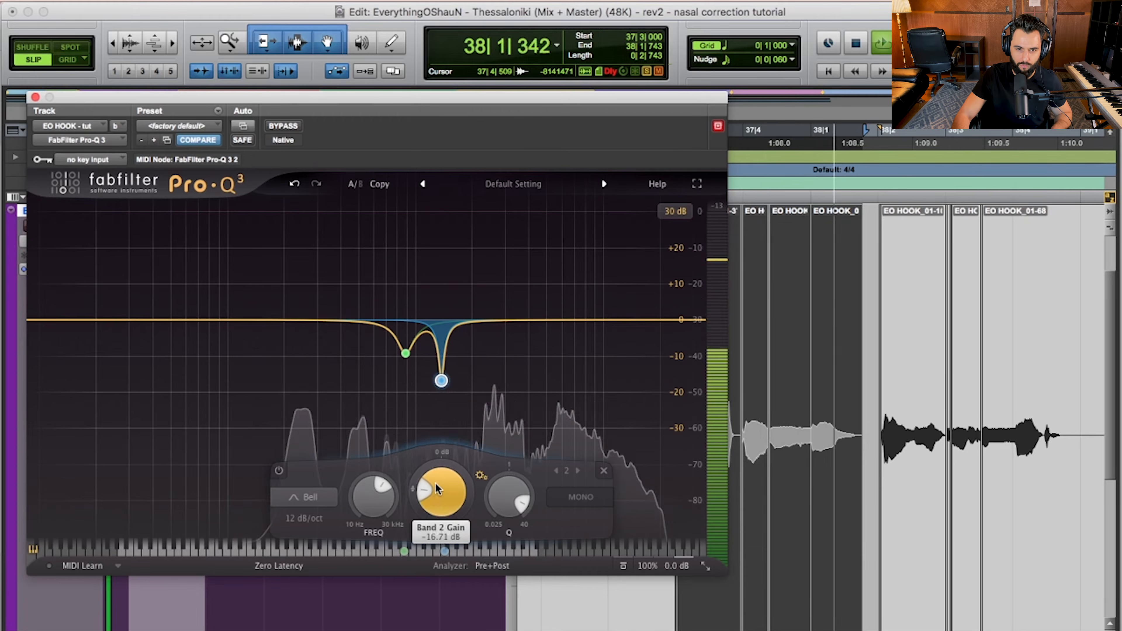
{"action": "left_click_drag", "start_coordinate": [437, 478], "coordinate": [459, 416]}
Step: Compare the playing phrase with the 1378 Hz band bypassed and re-enabled, then stop playback
{"action": "left_click", "coordinate": [279, 471]}
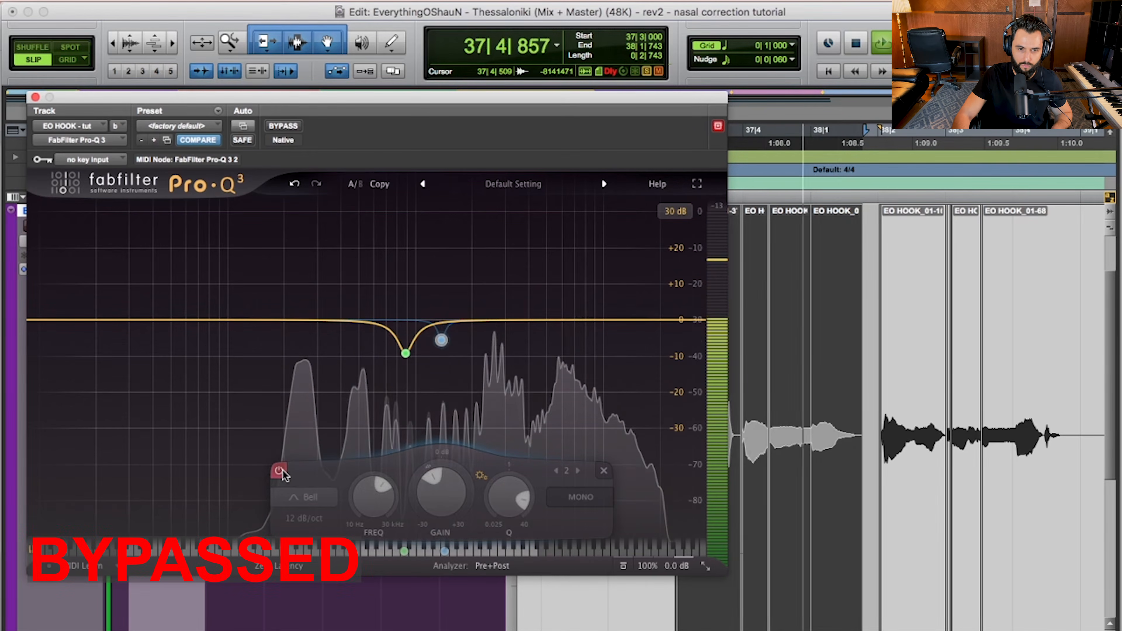
{"action": "left_click", "coordinate": [280, 471]}
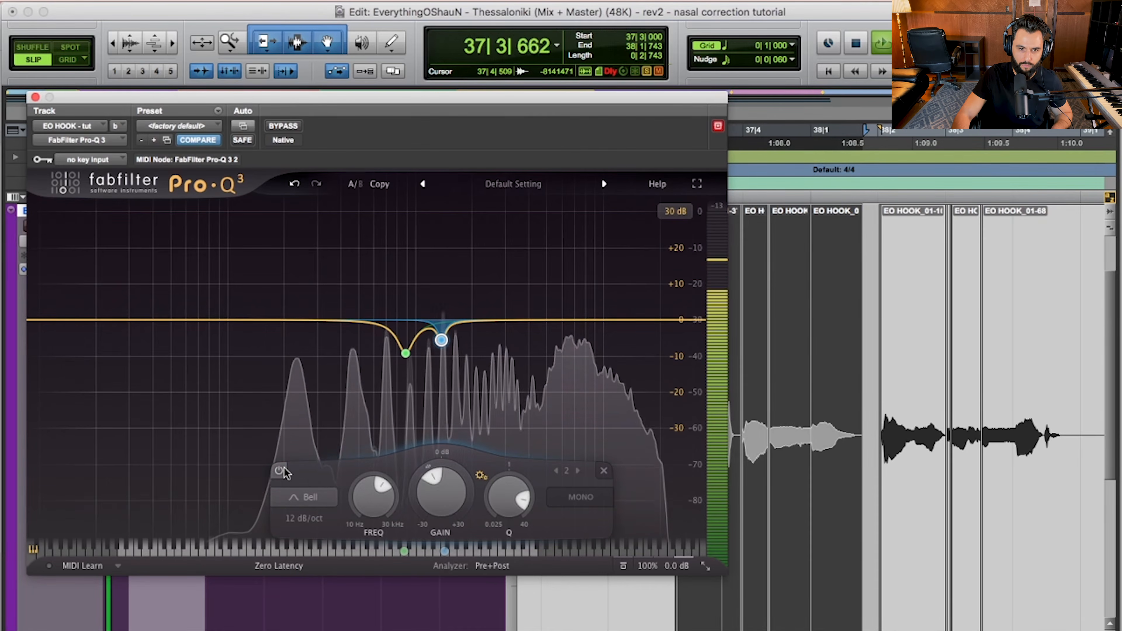
{"action": "mouse_move", "coordinate": [441, 342]}
{"action": "key", "text": "space"}
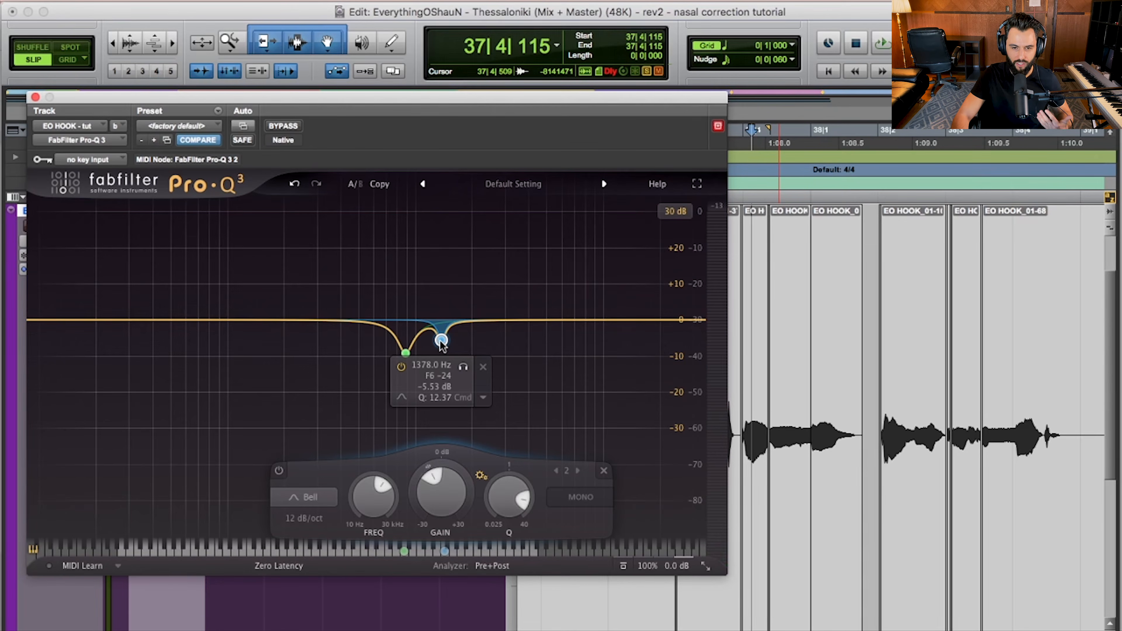
Step: Select the full hook line and play it while bypassing and re-enabling the entire EQ to compare the vocal with and without both cuts
{"action": "left_click", "coordinate": [704, 627]}
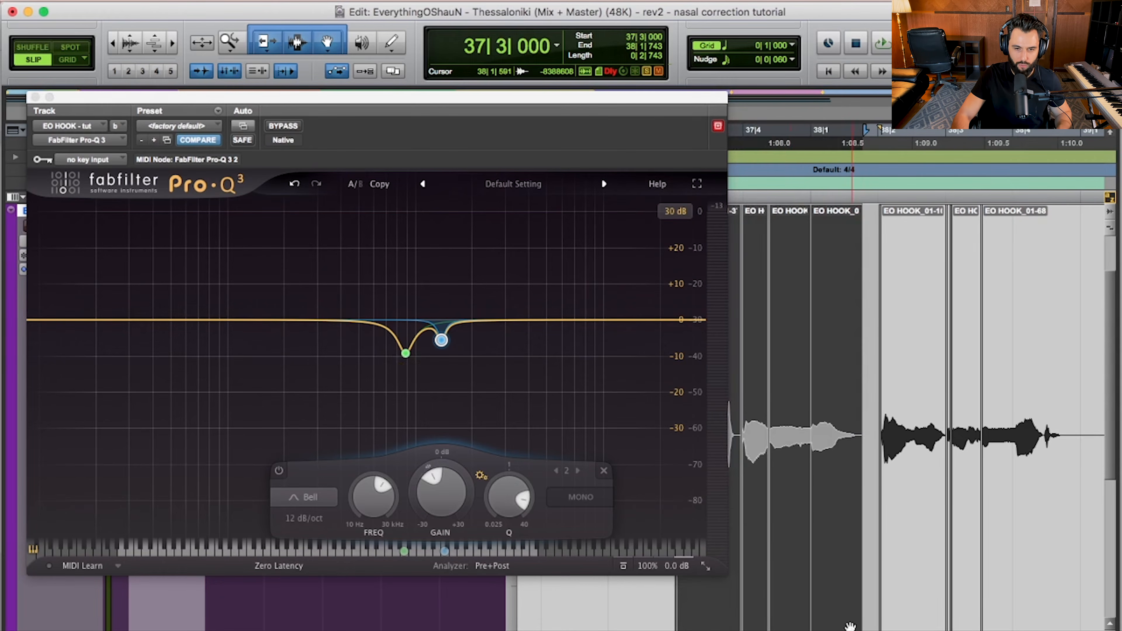
{"action": "left_click", "coordinate": [291, 128]}
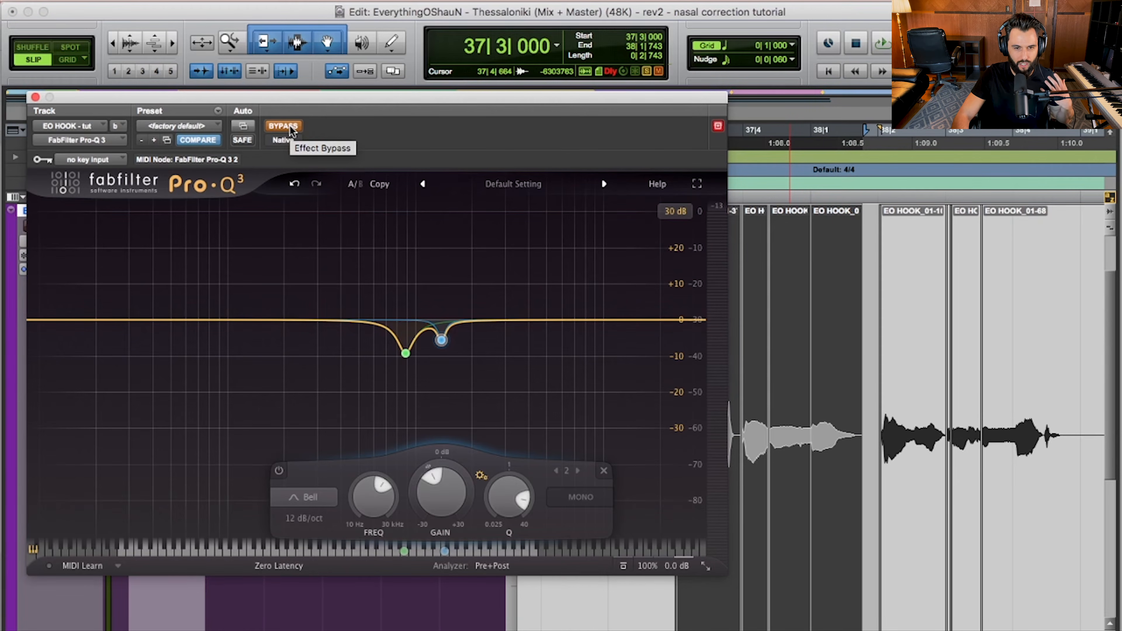
{"action": "key", "text": "space"}
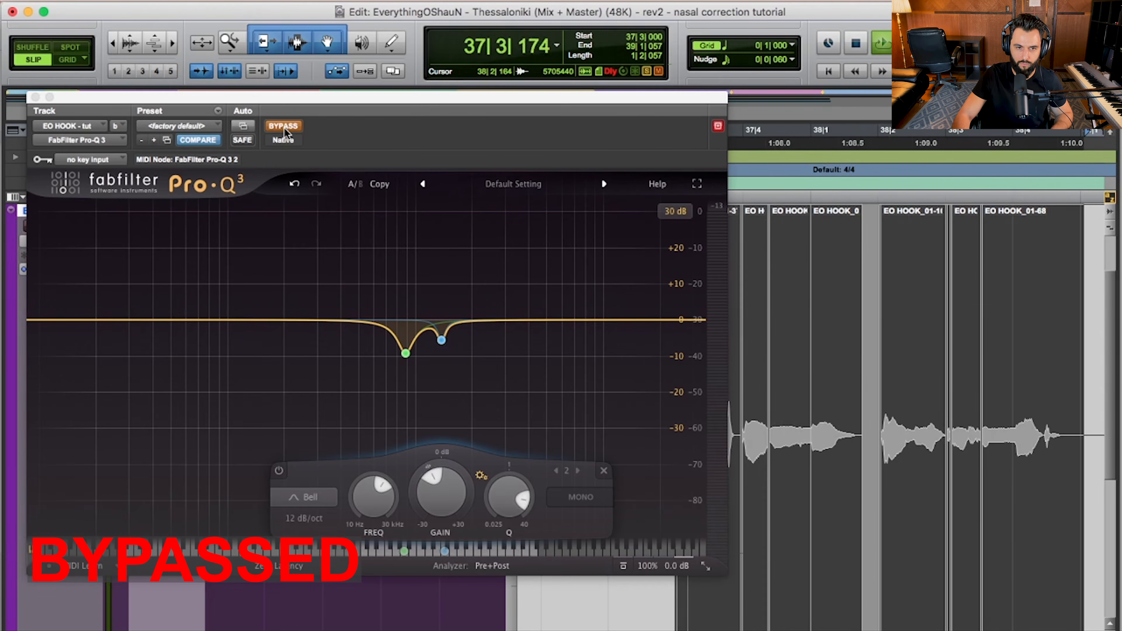
{"action": "left_click", "coordinate": [284, 127]}
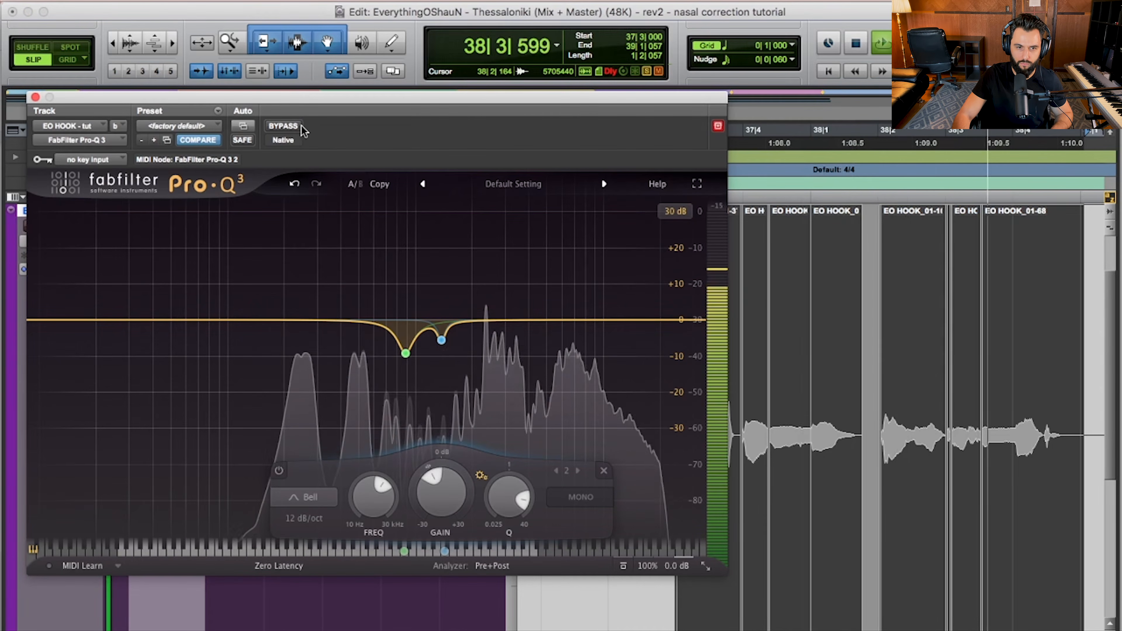
{"action": "left_click", "coordinate": [283, 126]}
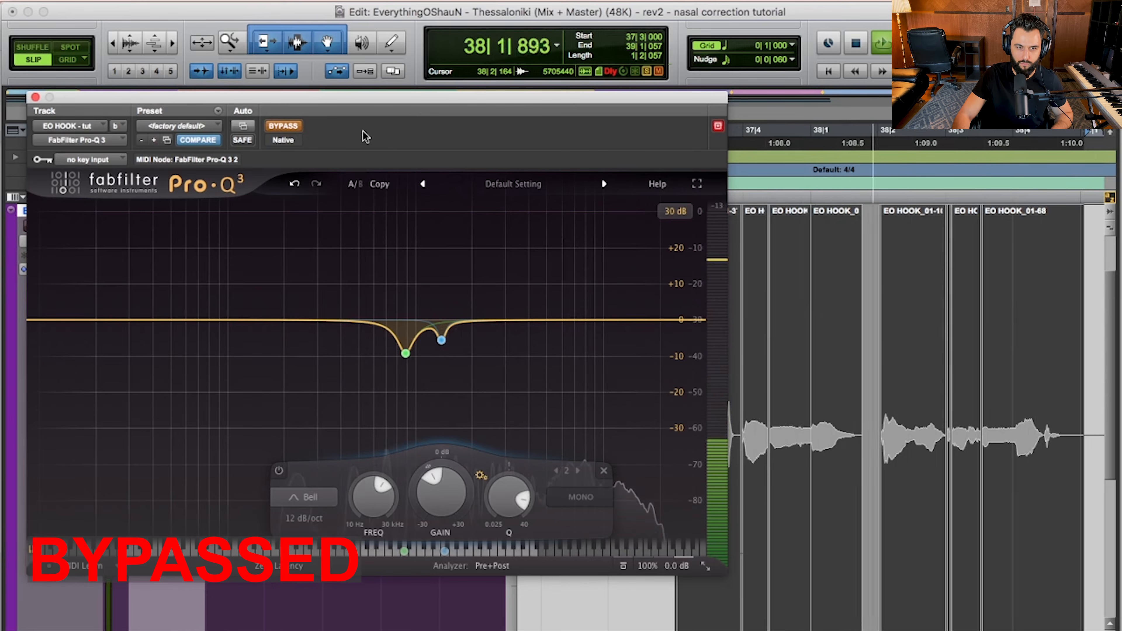
{"action": "left_click", "coordinate": [284, 126]}
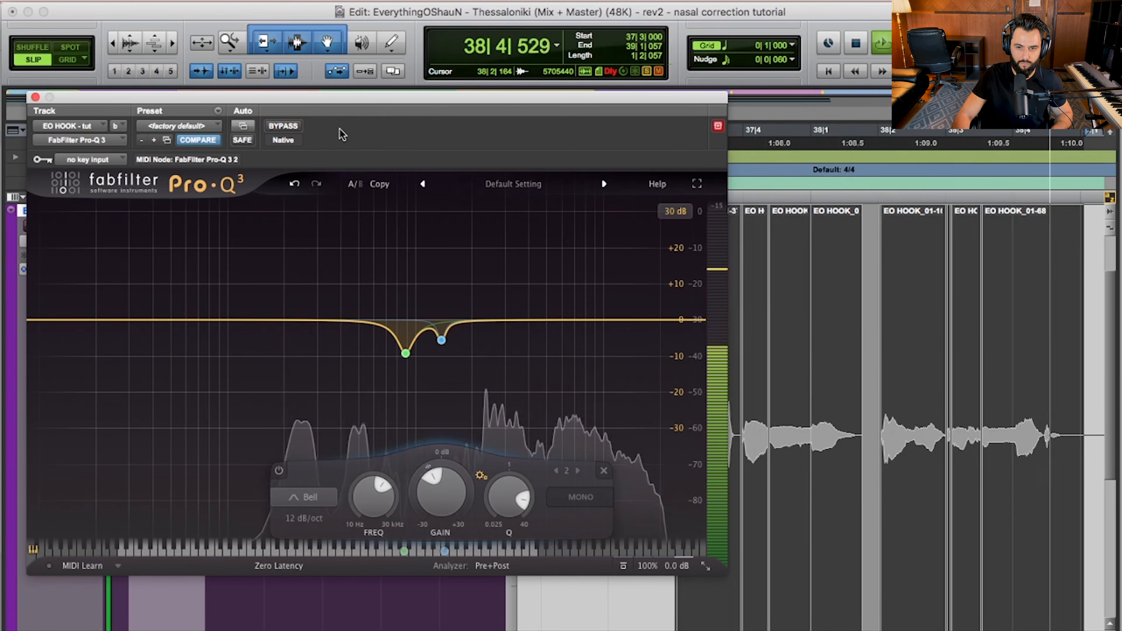
{"action": "key", "text": "space"}
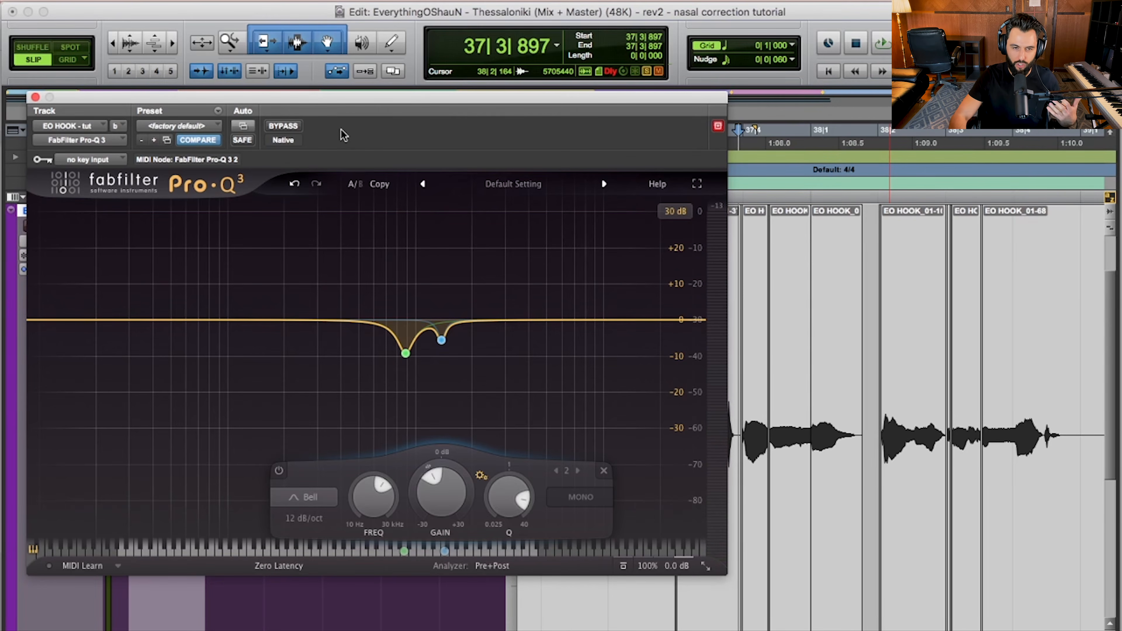
Step: Examine the 1378 Hz band's options for making it dynamic and leave them without choosing anything
{"action": "left_click_drag", "start_coordinate": [333, 102], "coordinate": [347, 100]}
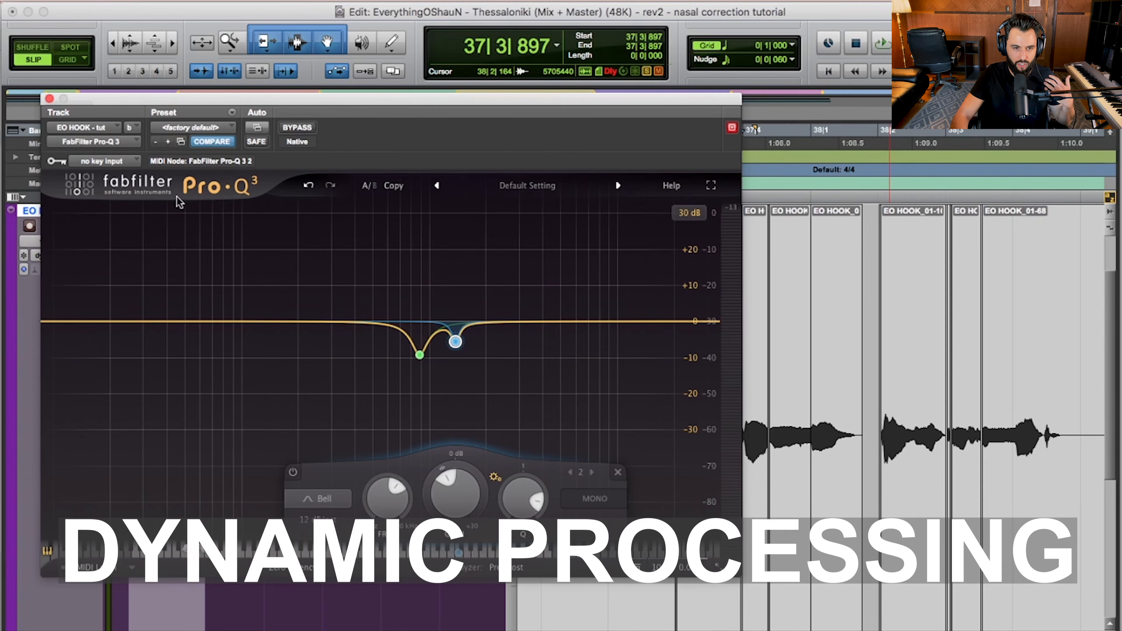
{"action": "mouse_move", "coordinate": [420, 358]}
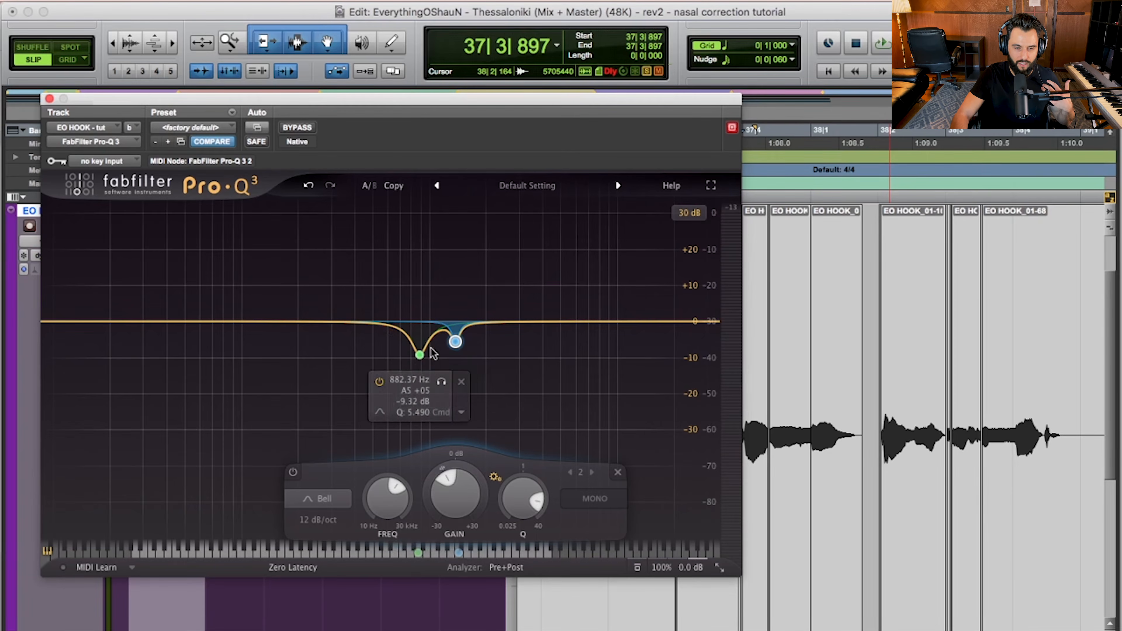
{"action": "right_click", "coordinate": [456, 341]}
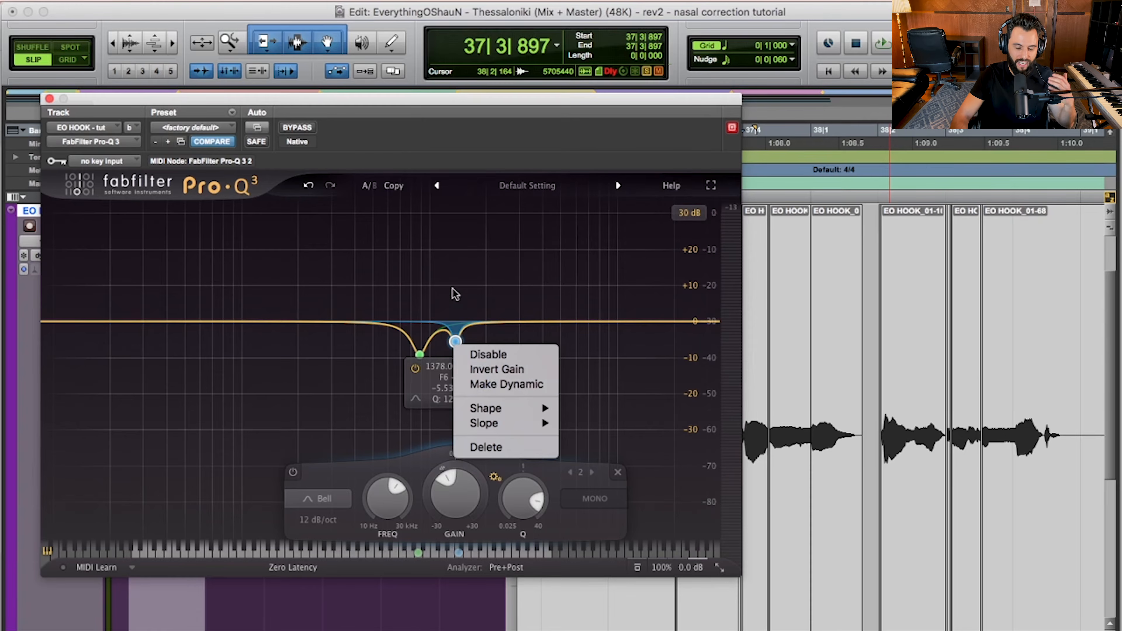
{"action": "left_click", "coordinate": [478, 247]}
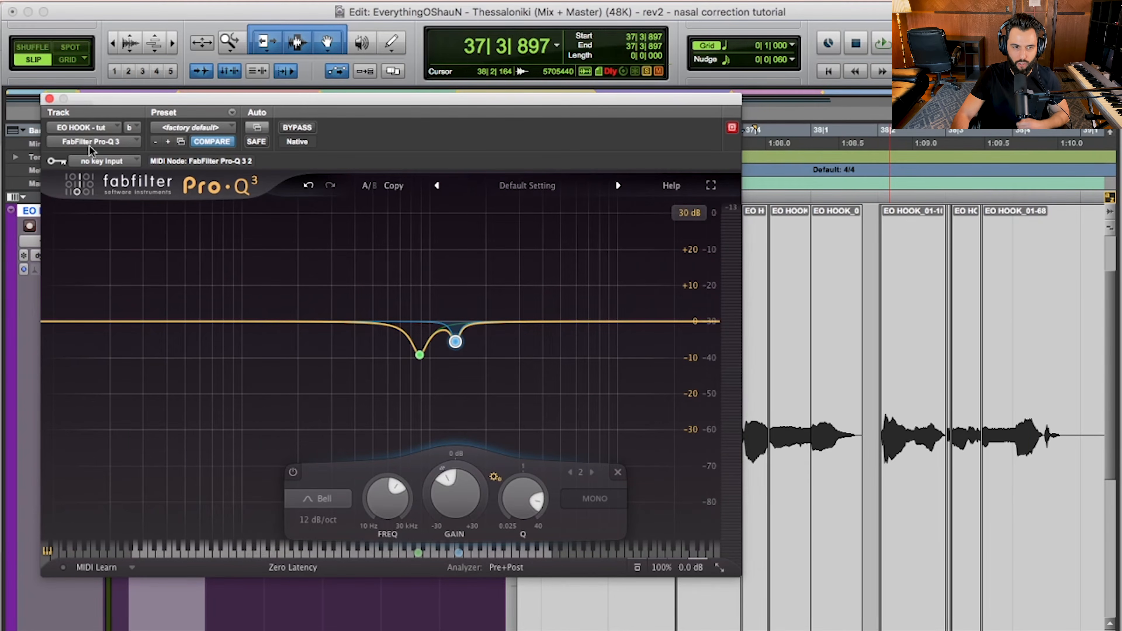
Step: Close the EQ and insert FabFilter Pro-MB in the slot after Pro-Q 3 on the EO HOOK - tut track
{"action": "left_click", "coordinate": [49, 98]}
{"action": "left_click", "coordinate": [238, 242]}
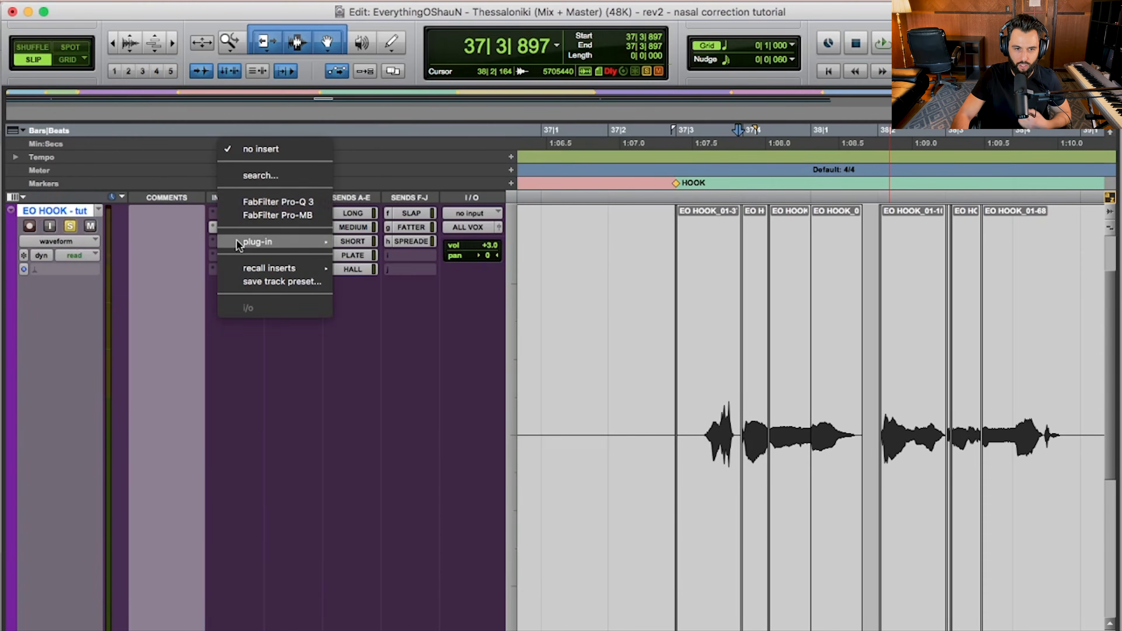
{"action": "left_click", "coordinate": [283, 216]}
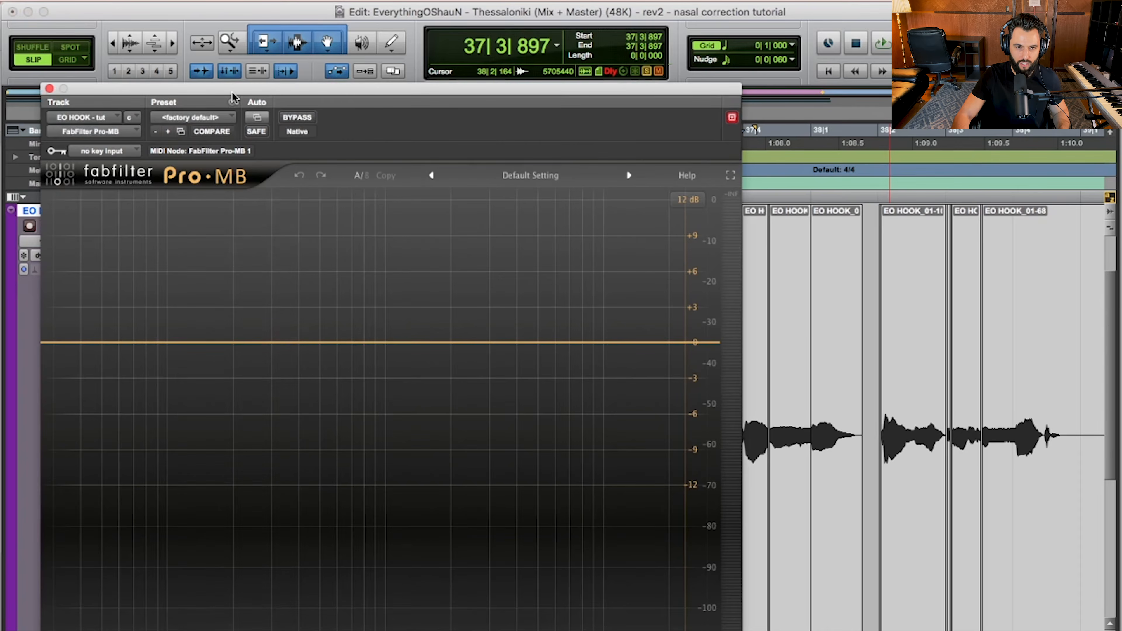
{"action": "left_click_drag", "start_coordinate": [233, 97], "coordinate": [466, 97]}
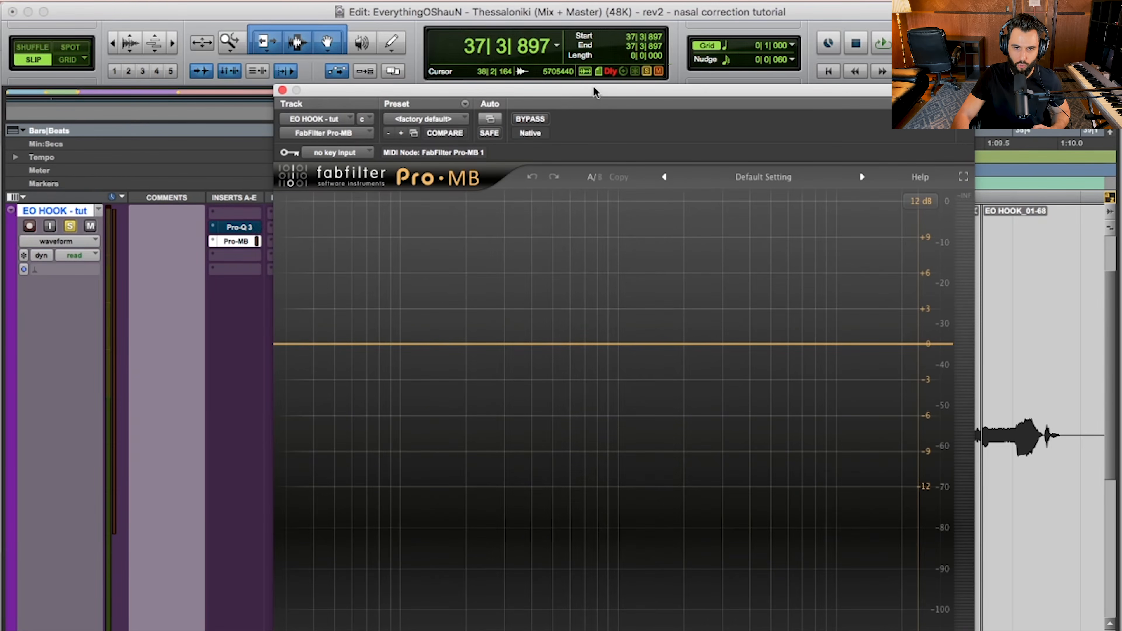
{"action": "left_click_drag", "start_coordinate": [594, 93], "coordinate": [443, 74]}
Step: Create a compression band in Pro-MB with its low crossover at 800 Hz and its high crossover at 2000 Hz
{"action": "left_click", "coordinate": [417, 325]}
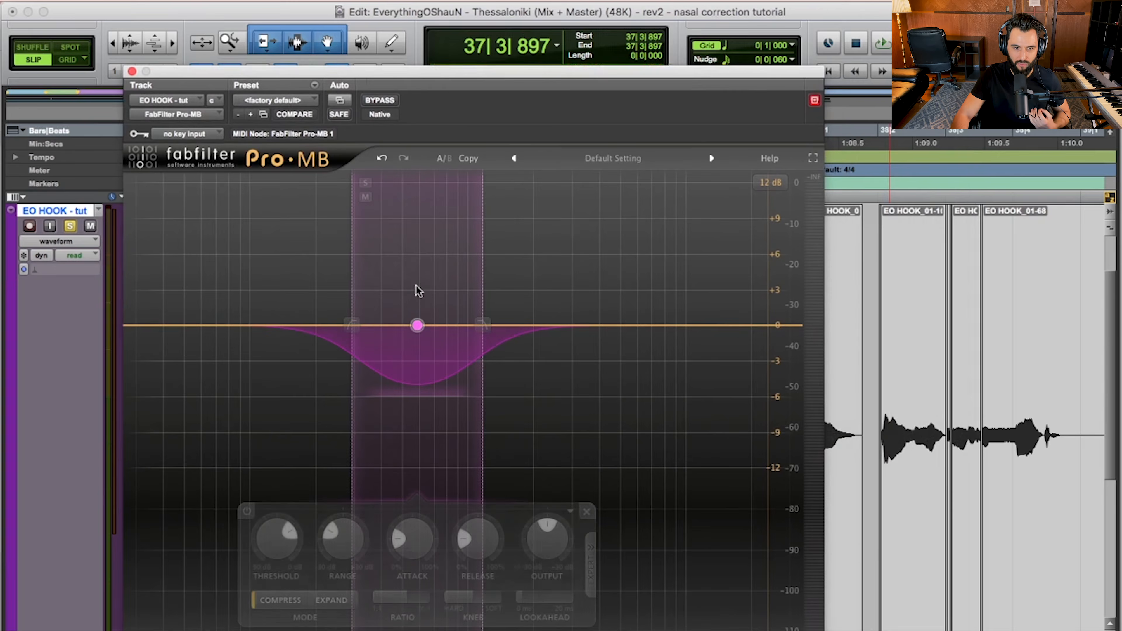
{"action": "double_click", "coordinate": [354, 400]}
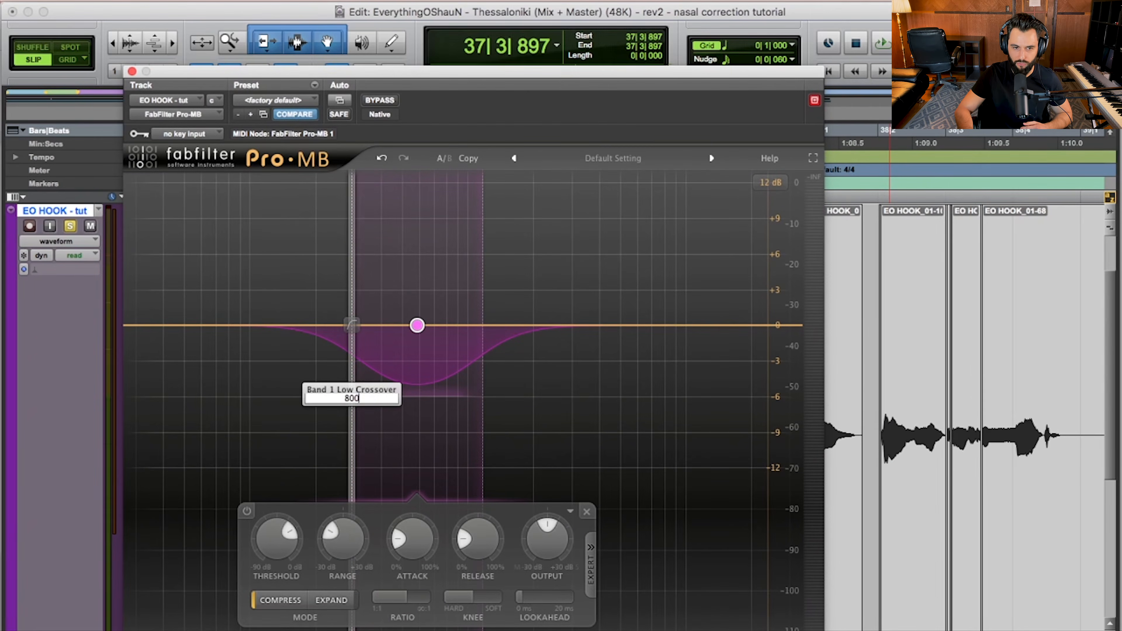
{"action": "type", "text": "800"}
{"action": "key", "text": "Return"}
{"action": "double_click", "coordinate": [508, 445]}
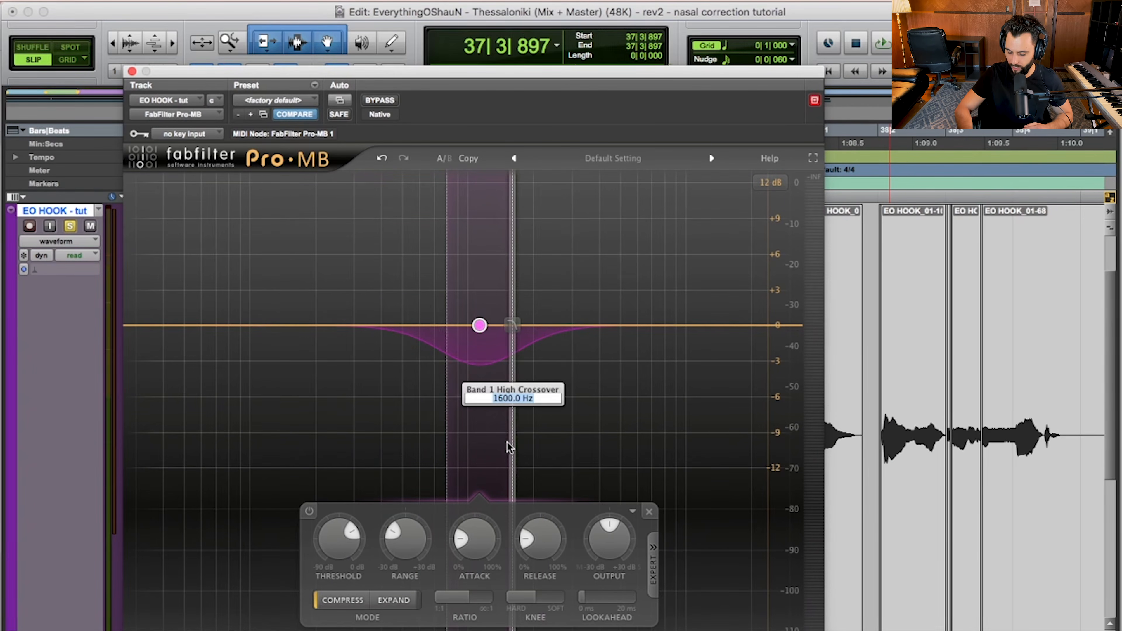
{"action": "key", "text": "Return"}
{"action": "double_click", "coordinate": [514, 398]}
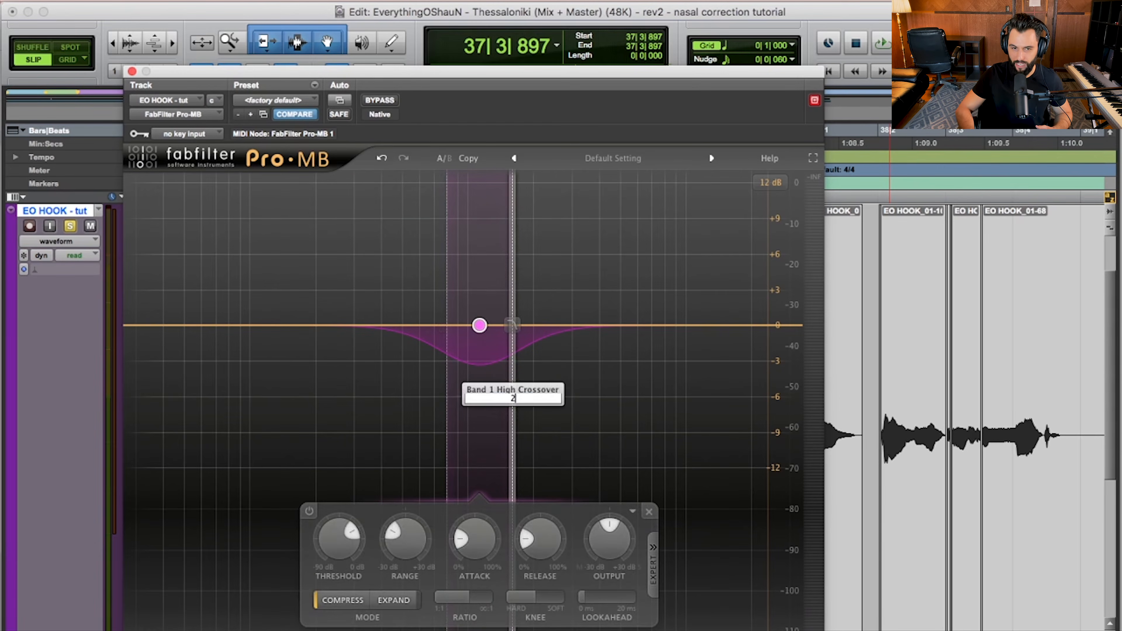
{"action": "key", "text": "Return"}
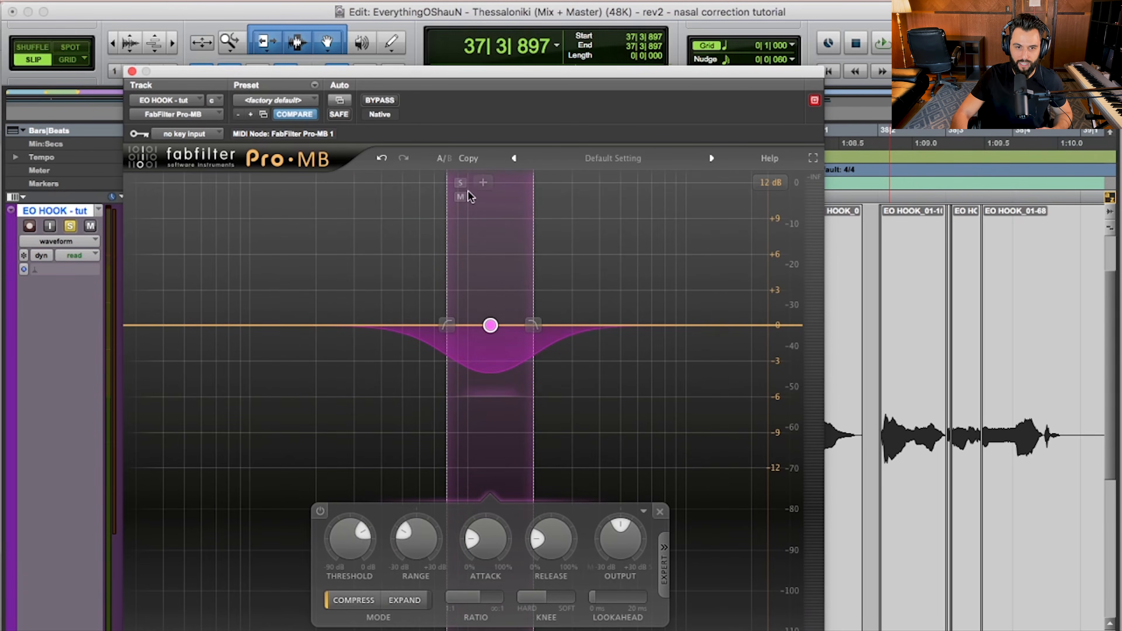
Step: Solo the multiband compressor's band and select the hook vocal from 37|3|000 to about 38|4|940 for playback
{"action": "left_click", "coordinate": [460, 183]}
{"action": "left_click_drag", "start_coordinate": [644, 97], "coordinate": [550, 83]}
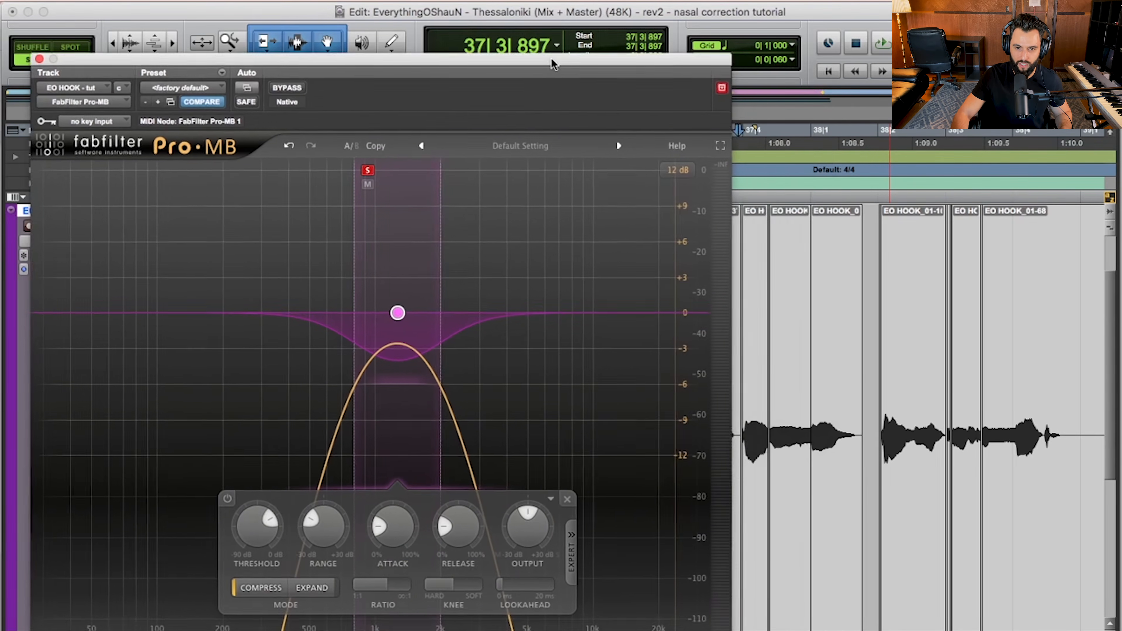
{"action": "left_click", "coordinate": [736, 514]}
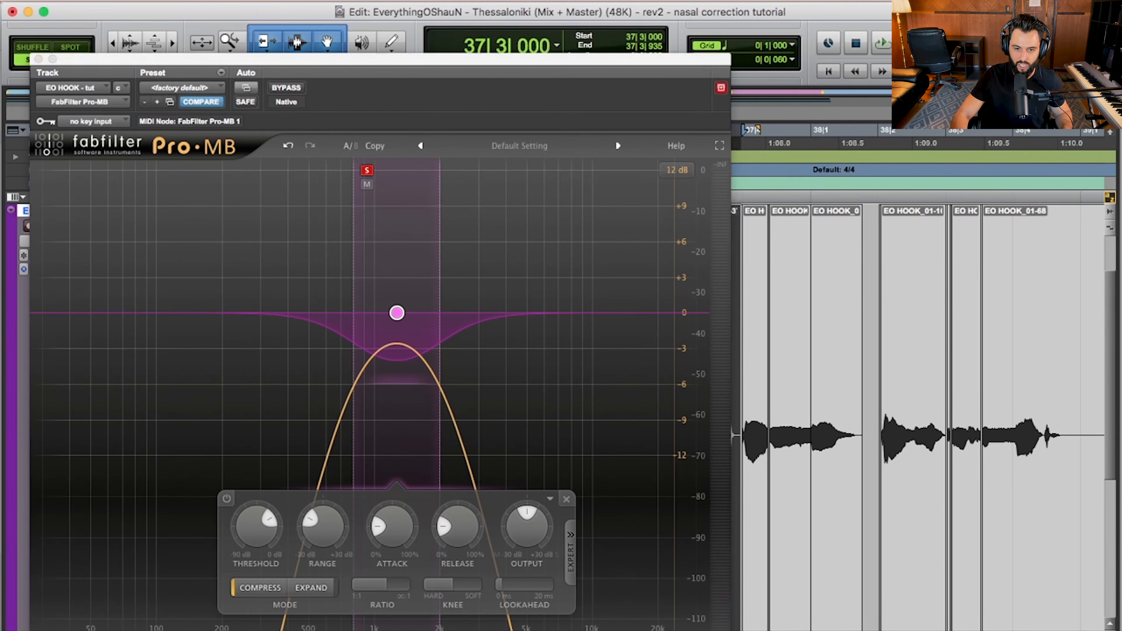
{"action": "left_click", "coordinate": [1057, 402], "text": "shift"}
{"action": "left_click_drag", "start_coordinate": [1058, 404], "coordinate": [1079, 405]}
{"action": "mouse_move", "coordinate": [407, 350]}
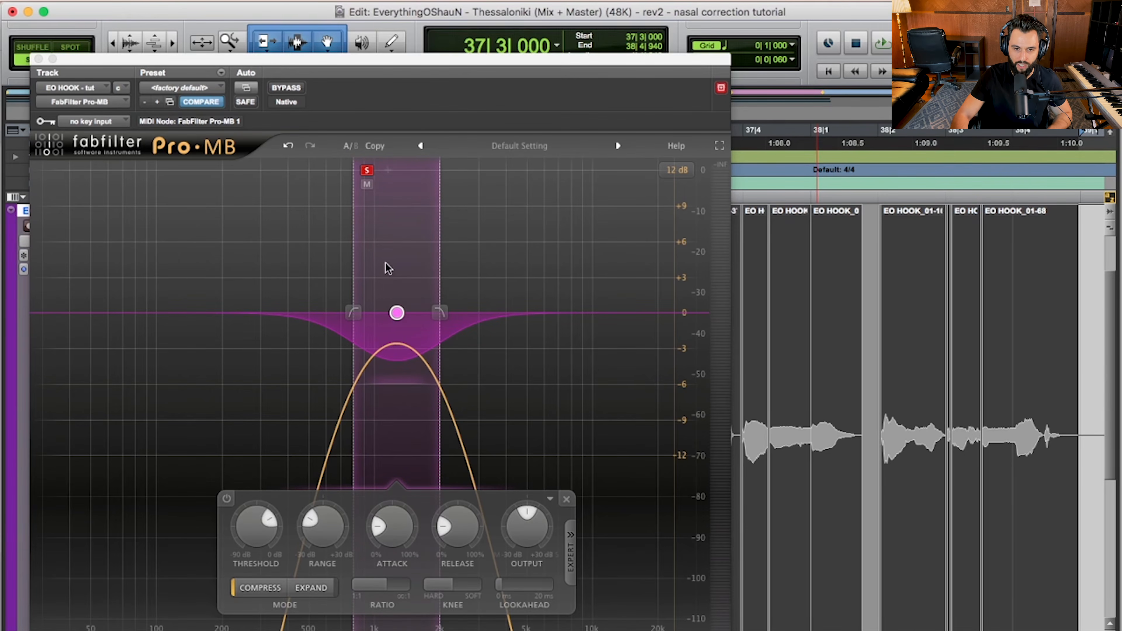
Step: Play the soloed selection and narrow the band by lowering its high crossover until the band centres at about 1184 Hz
{"action": "key", "text": "space"}
{"action": "left_click", "coordinate": [439, 384]}
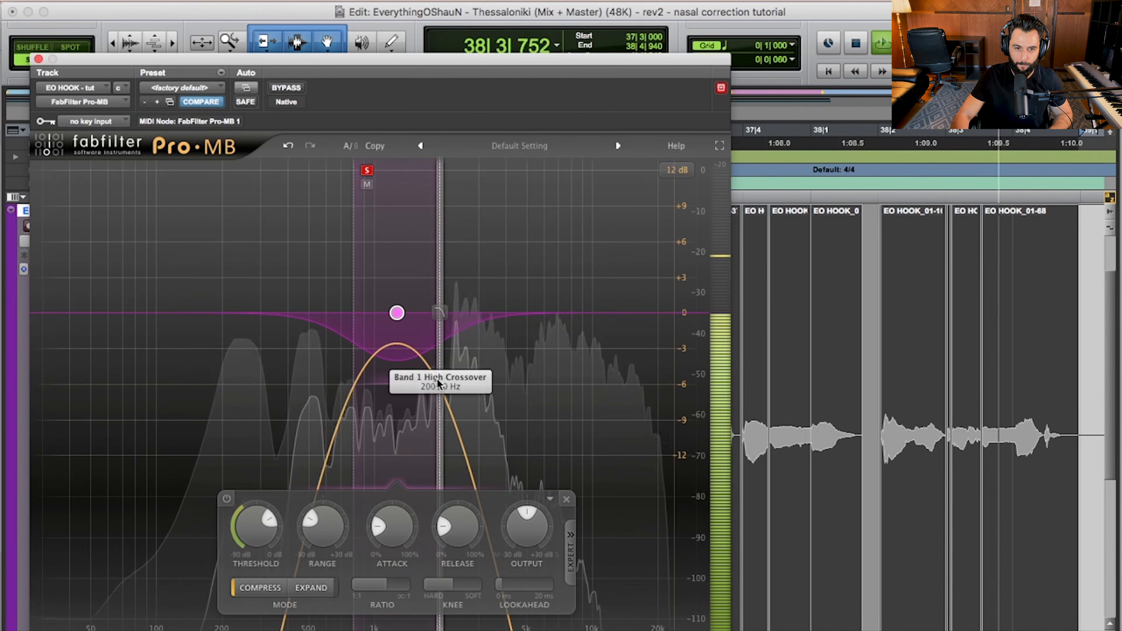
{"action": "left_click_drag", "start_coordinate": [439, 383], "coordinate": [427, 384]}
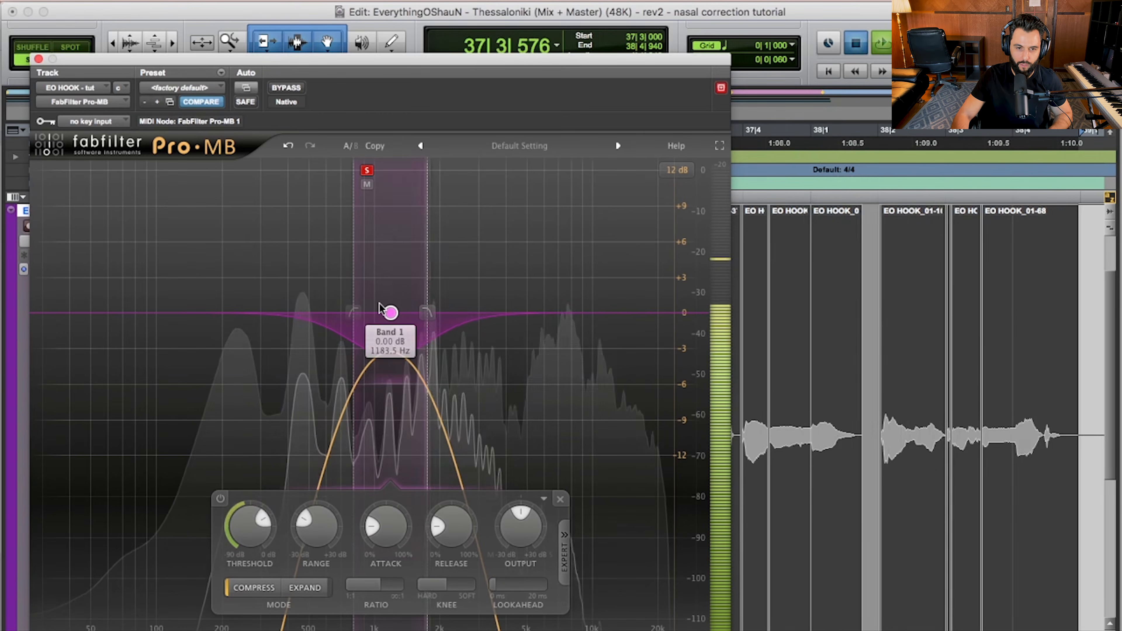
{"action": "key", "text": "space"}
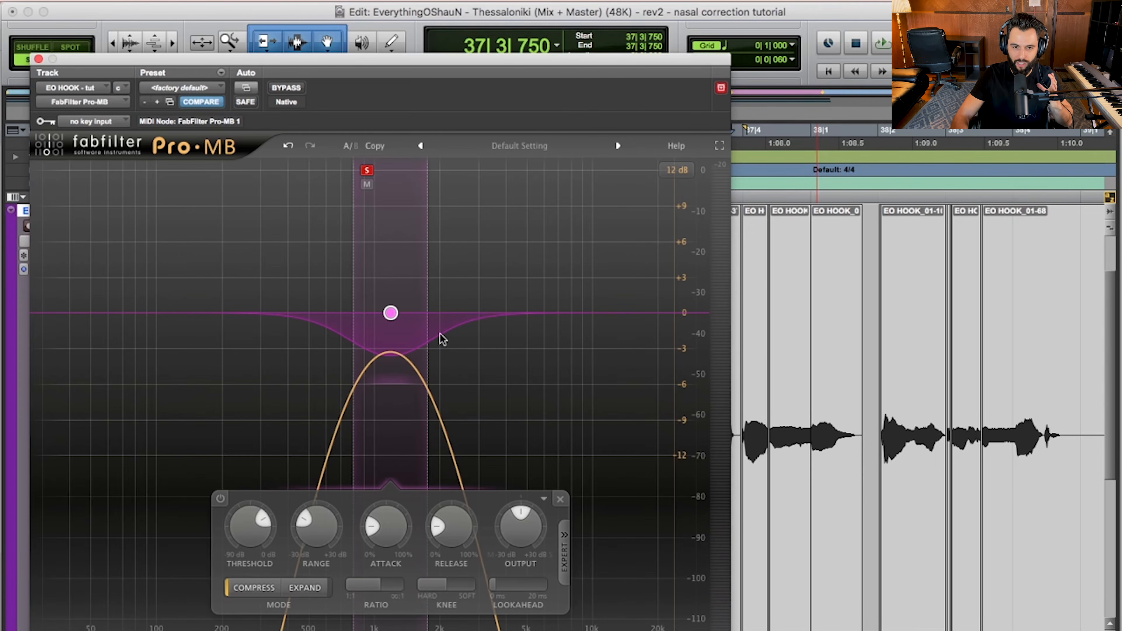
{"action": "mouse_move", "coordinate": [387, 317]}
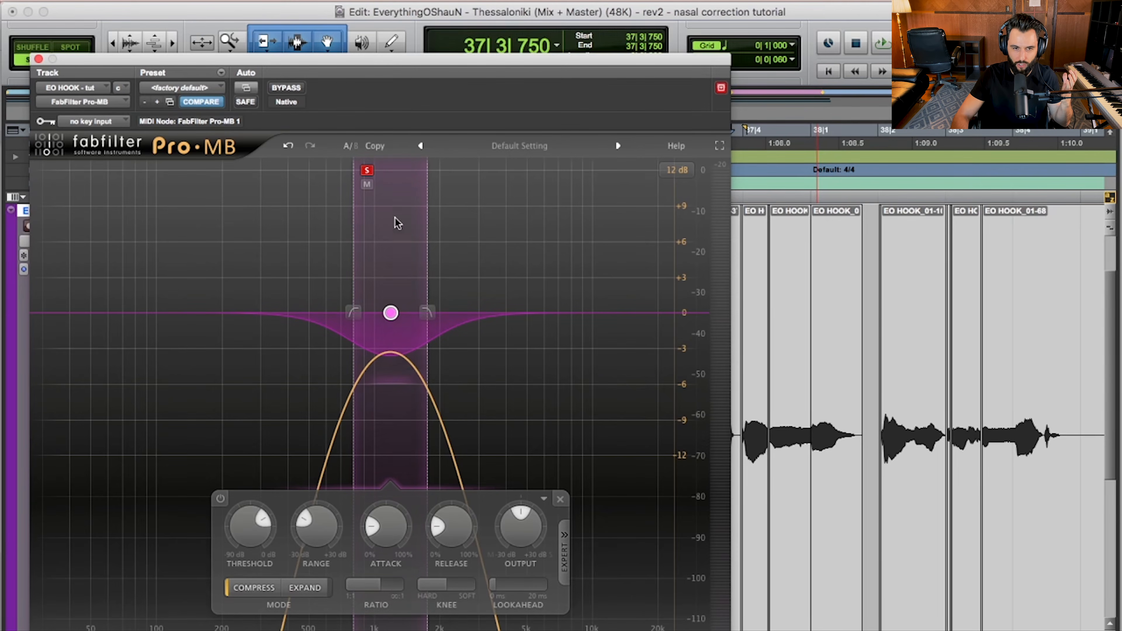
Step: Unsolo the compression band and lower its threshold to a first rough setting
{"action": "left_click", "coordinate": [367, 171]}
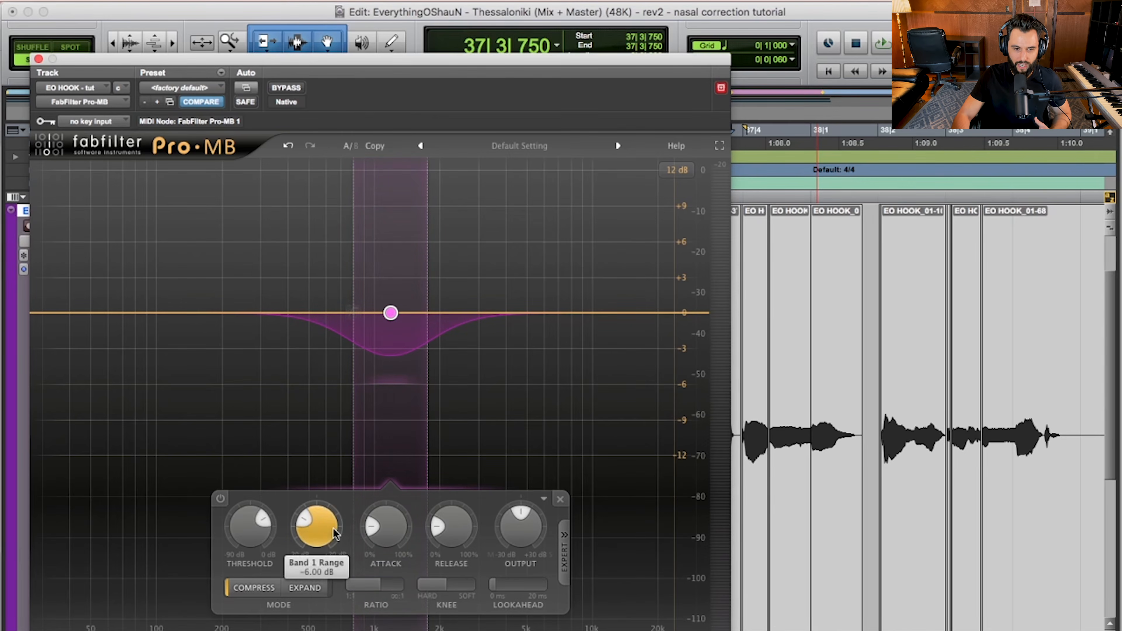
{"action": "mouse_move", "coordinate": [322, 539]}
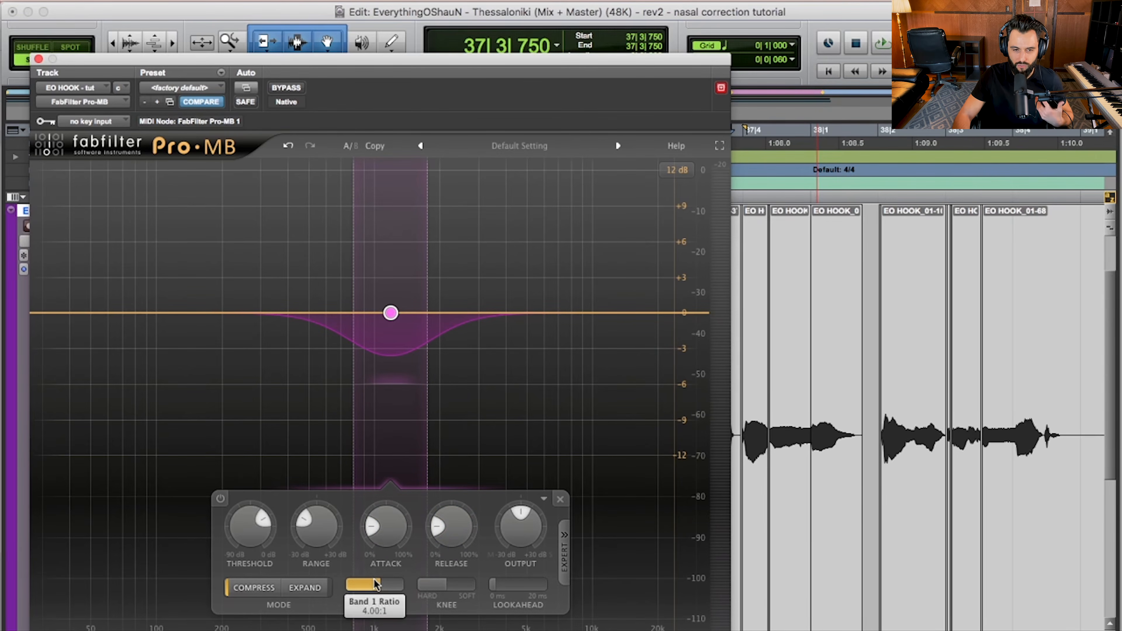
{"action": "mouse_move", "coordinate": [376, 584]}
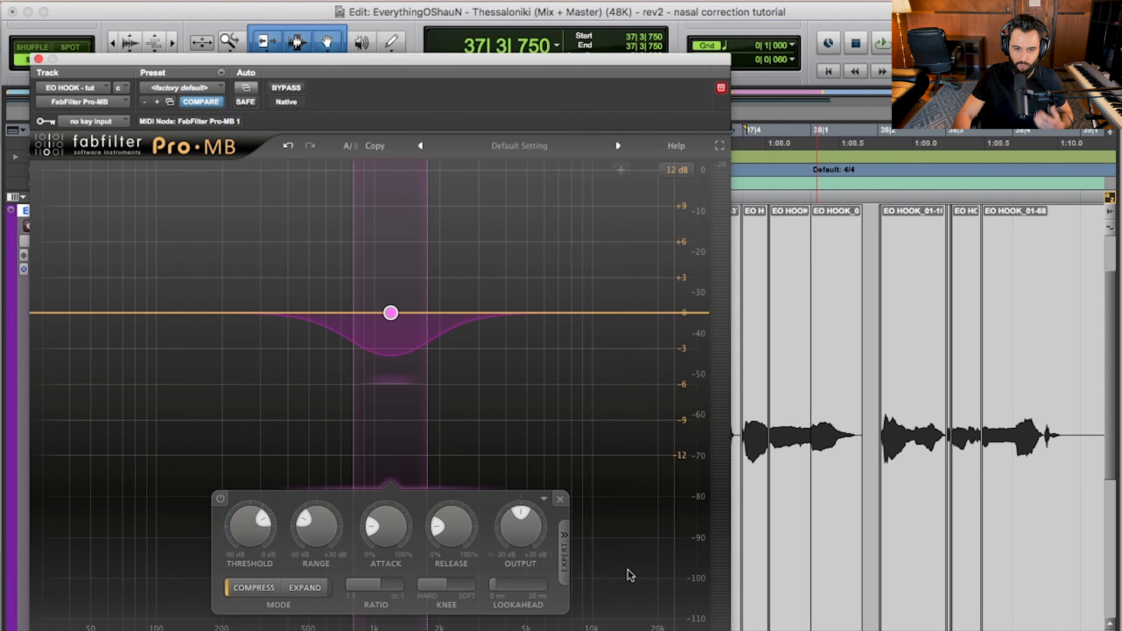
{"action": "left_click_drag", "start_coordinate": [255, 538], "coordinate": [254, 529]}
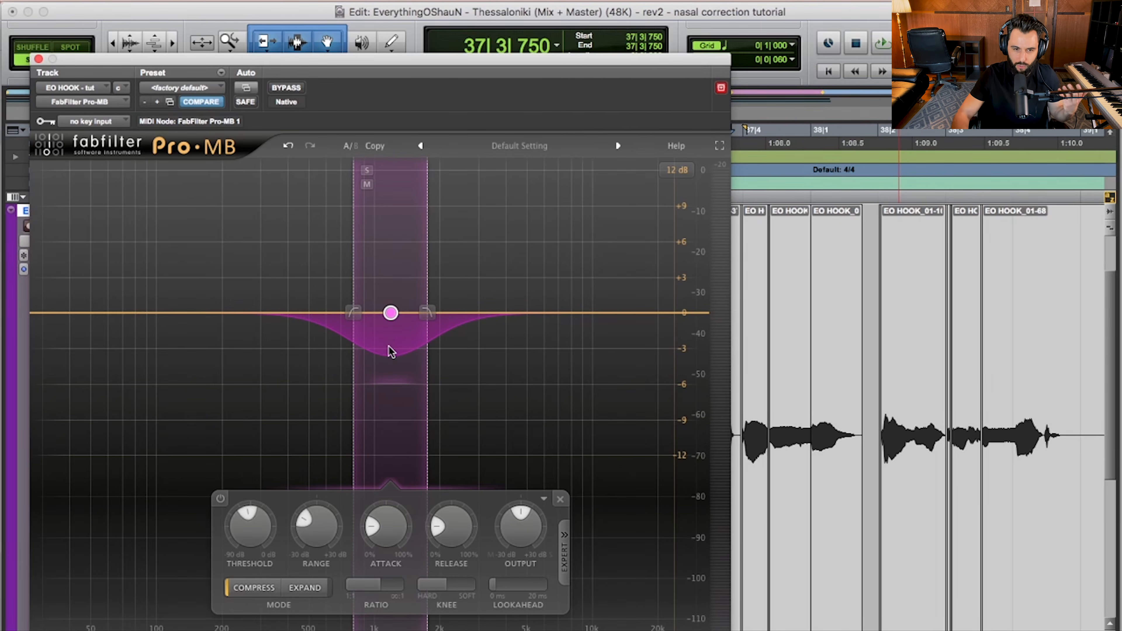
Step: Play the hook vocal from 37|3|000 to 38|4|762 and lower the band's threshold to about -43.9 dB
{"action": "left_click", "coordinate": [737, 460]}
{"action": "left_click", "coordinate": [1065, 423], "text": "shift"}
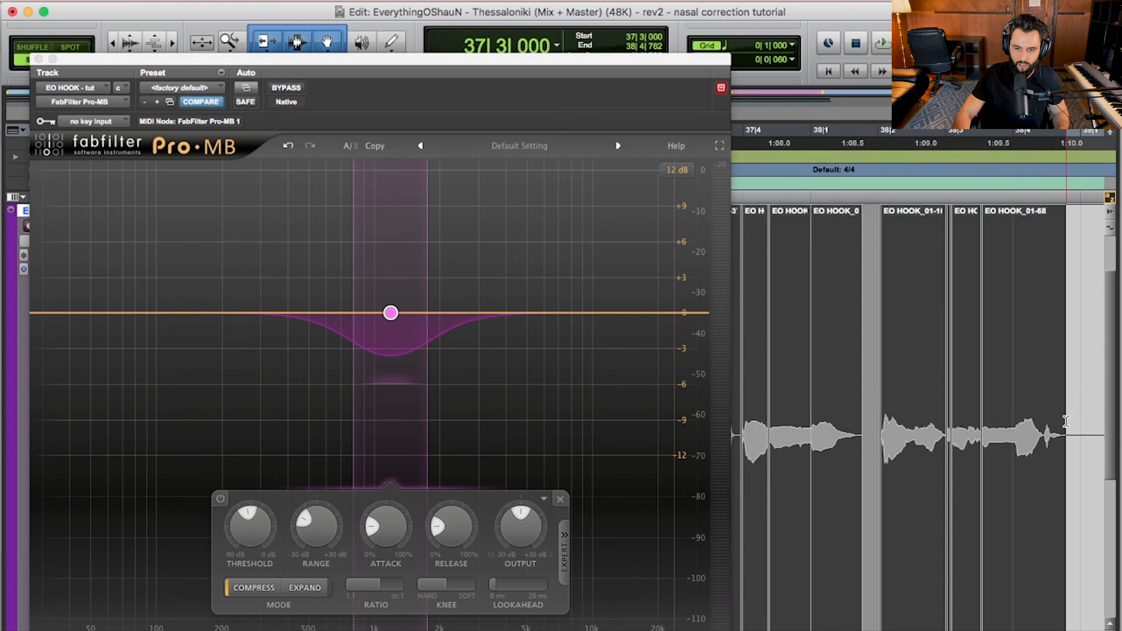
{"action": "key", "text": "space"}
{"action": "left_click_drag", "start_coordinate": [251, 527], "coordinate": [254, 626]}
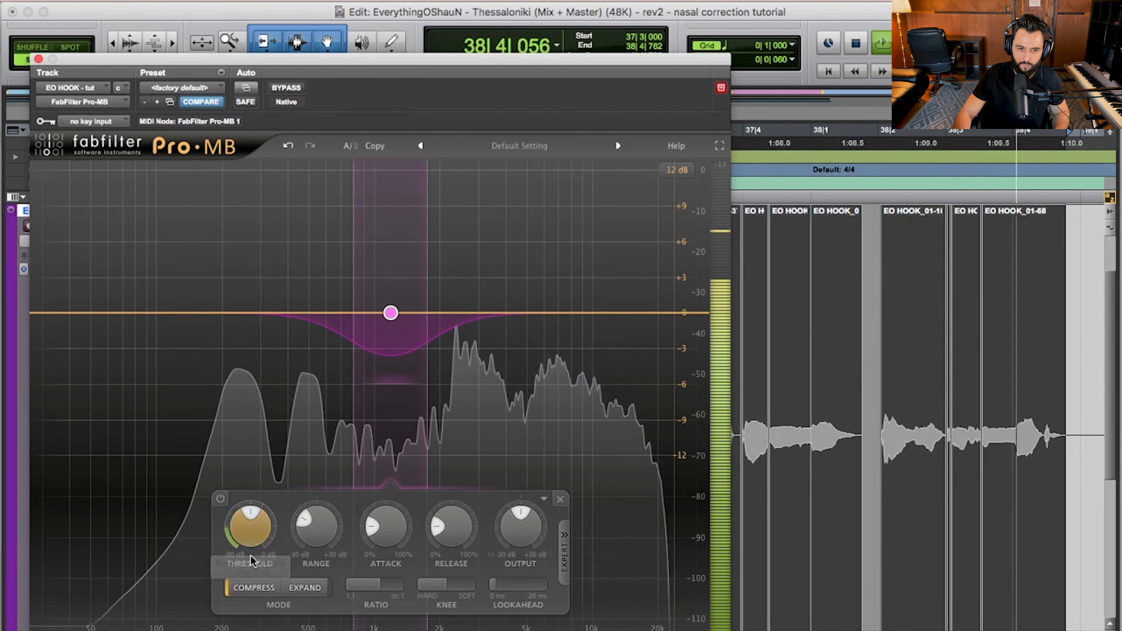
{"action": "left_click_drag", "start_coordinate": [246, 540], "coordinate": [247, 598]}
{"action": "left_click_drag", "start_coordinate": [241, 536], "coordinate": [237, 532]}
Step: Compare the looping vocal with the compression band bypassed and active, ending with the band active and playback stopped
{"action": "left_click", "coordinate": [220, 498]}
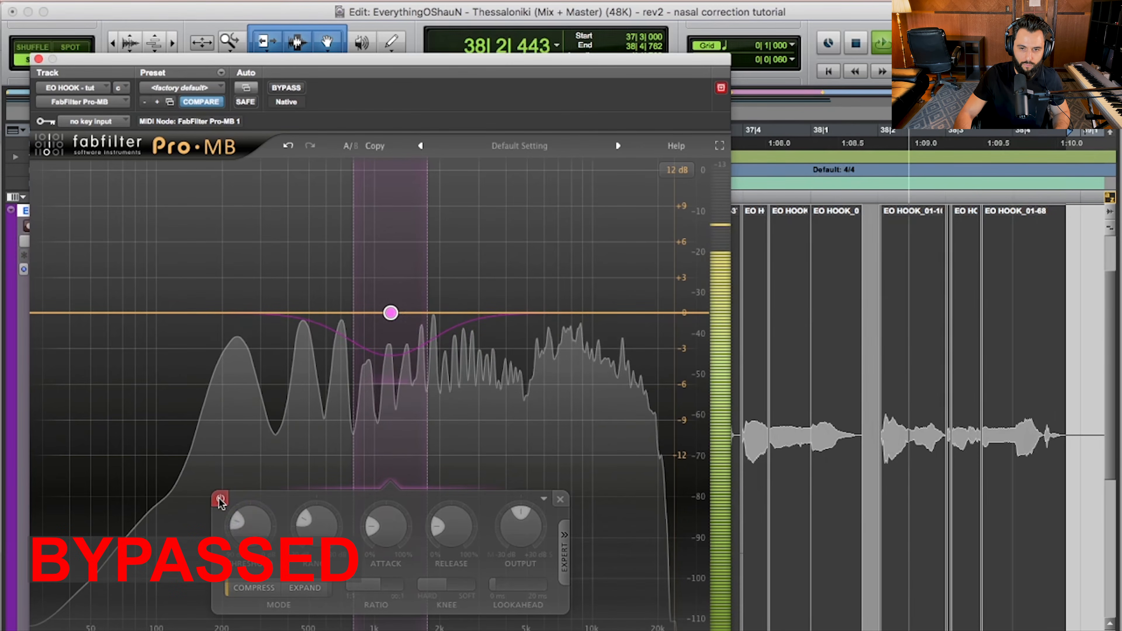
{"action": "left_click", "coordinate": [219, 498]}
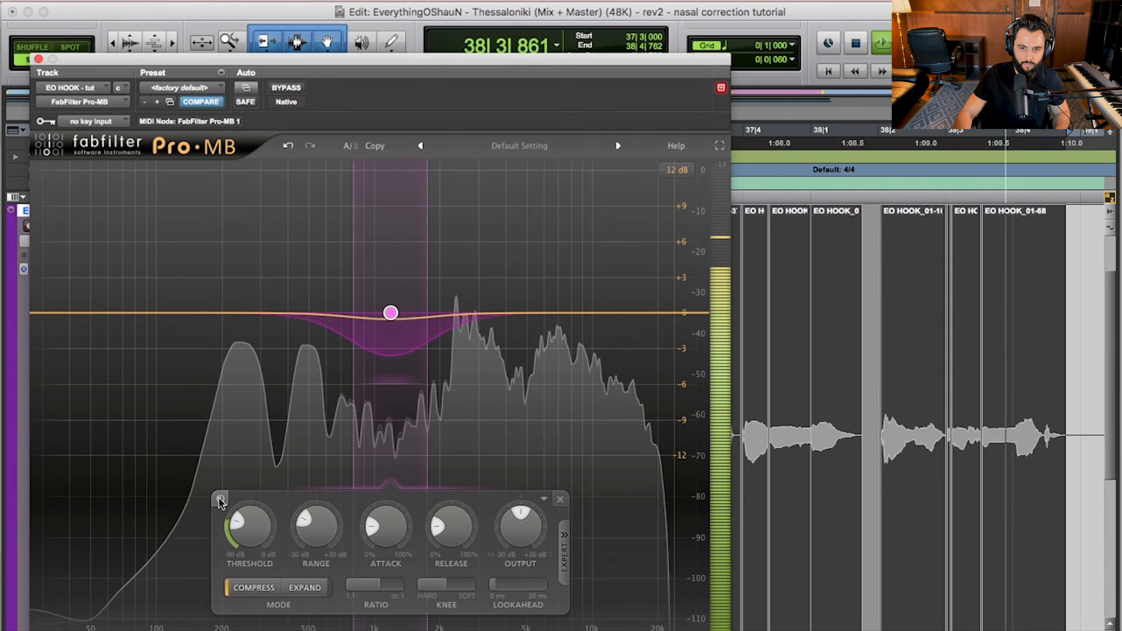
{"action": "left_click", "coordinate": [220, 499]}
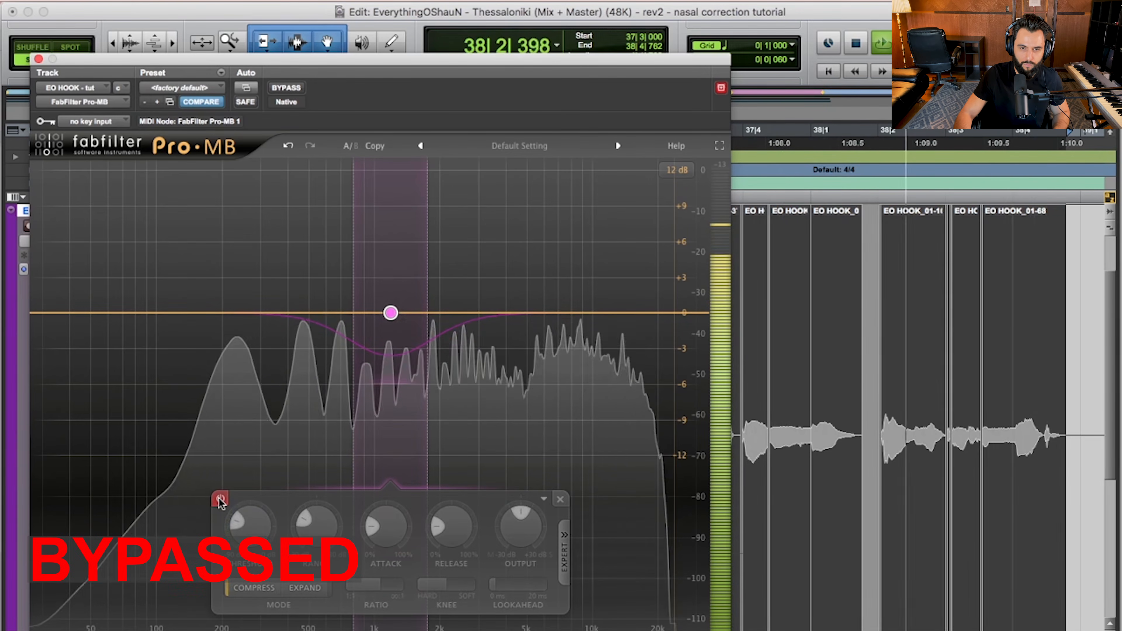
{"action": "left_click", "coordinate": [219, 499]}
{"action": "key", "text": "space"}
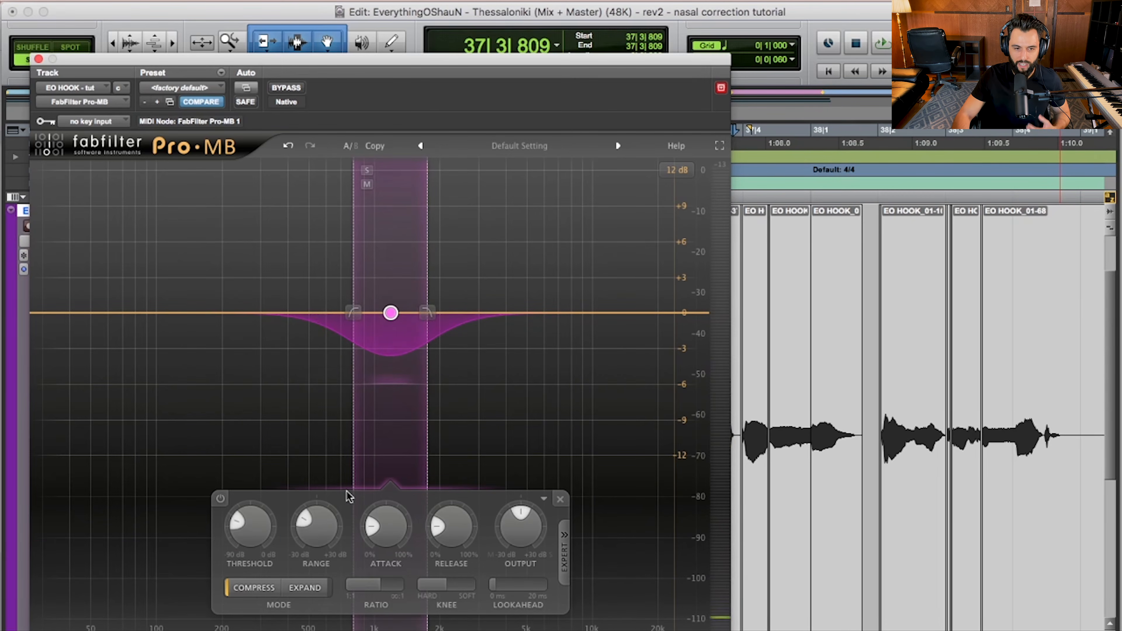
Step: Try reducing the band's range to about -3.43 dB, and set it back to -6 dB
{"action": "mouse_move", "coordinate": [322, 536]}
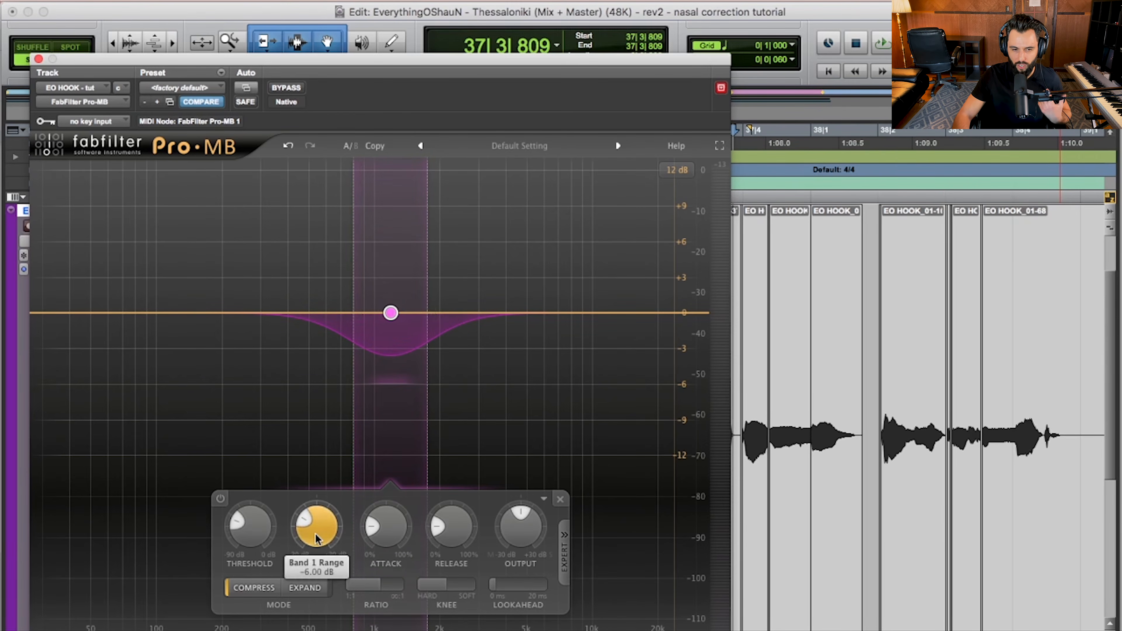
{"action": "mouse_move", "coordinate": [318, 513]}
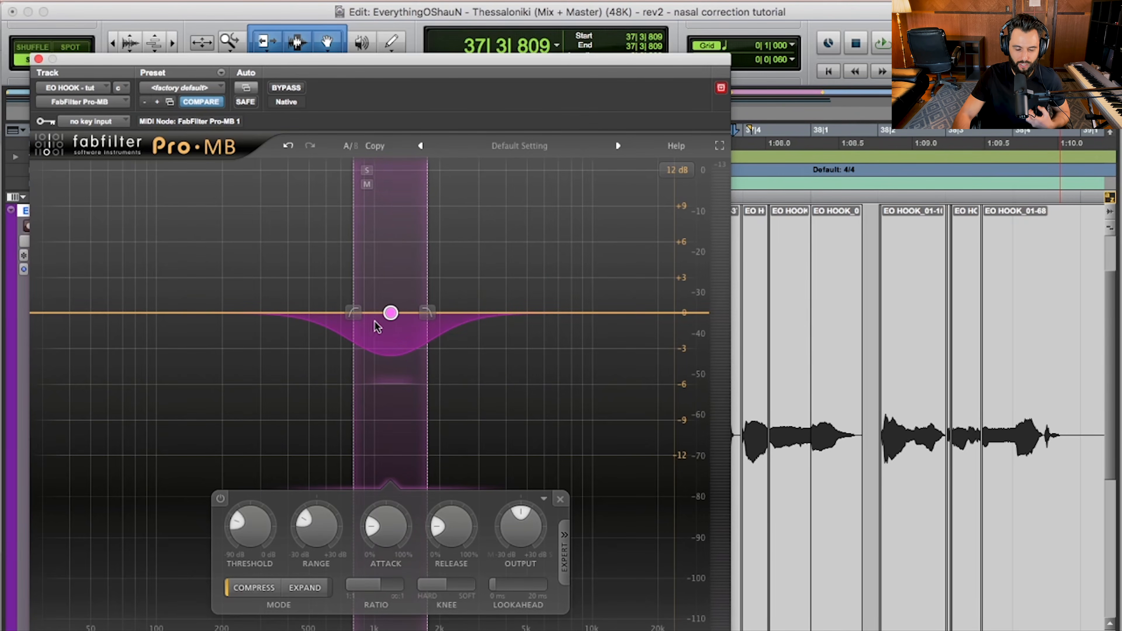
{"action": "mouse_move", "coordinate": [382, 312]}
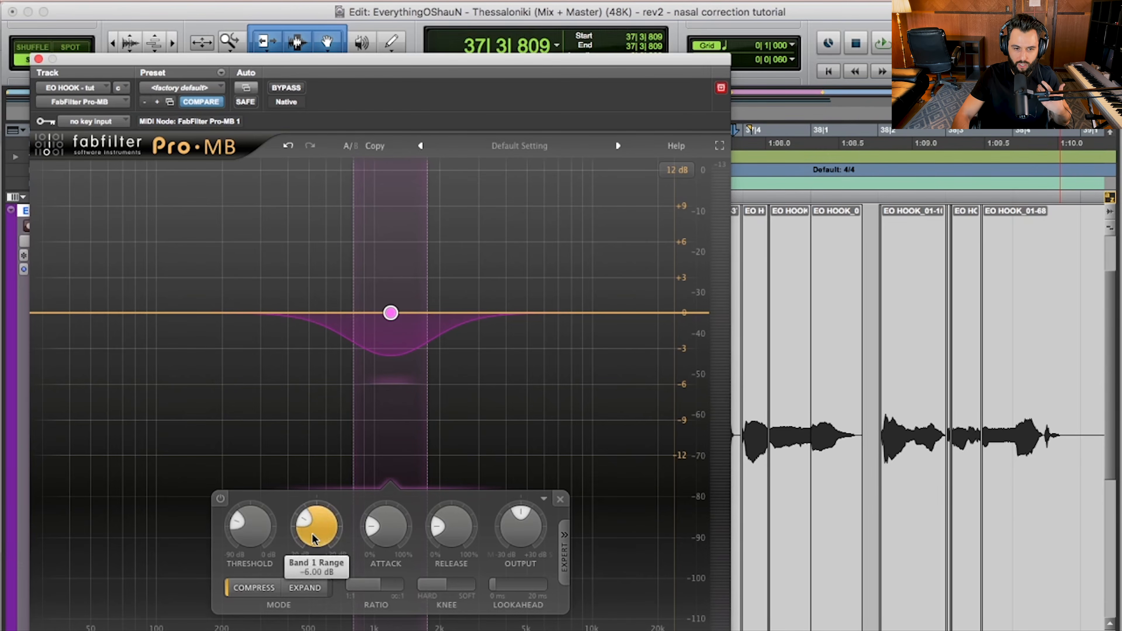
{"action": "left_click_drag", "start_coordinate": [312, 521], "coordinate": [319, 493]}
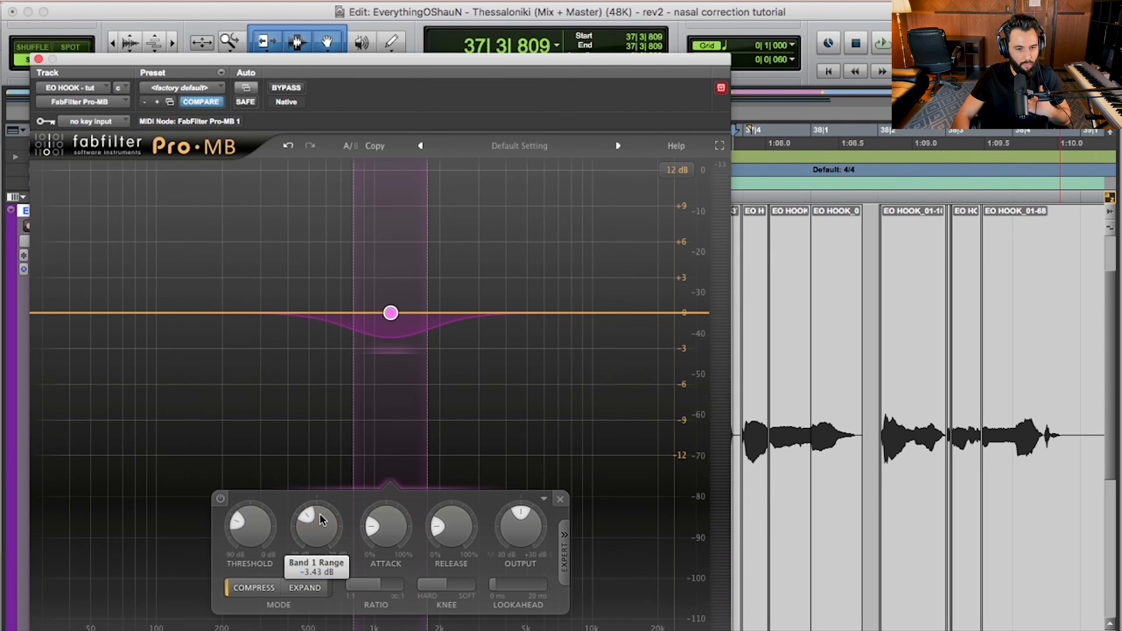
{"action": "type", "text": "-6"}
{"action": "key", "text": "Return"}
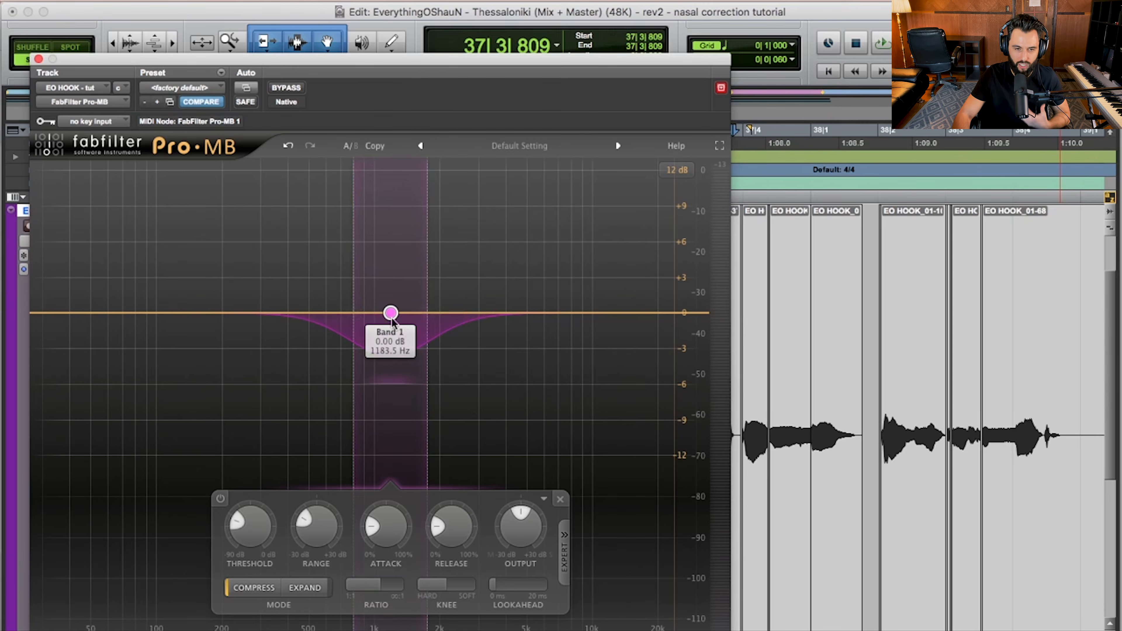
{"action": "mouse_move", "coordinate": [243, 530]}
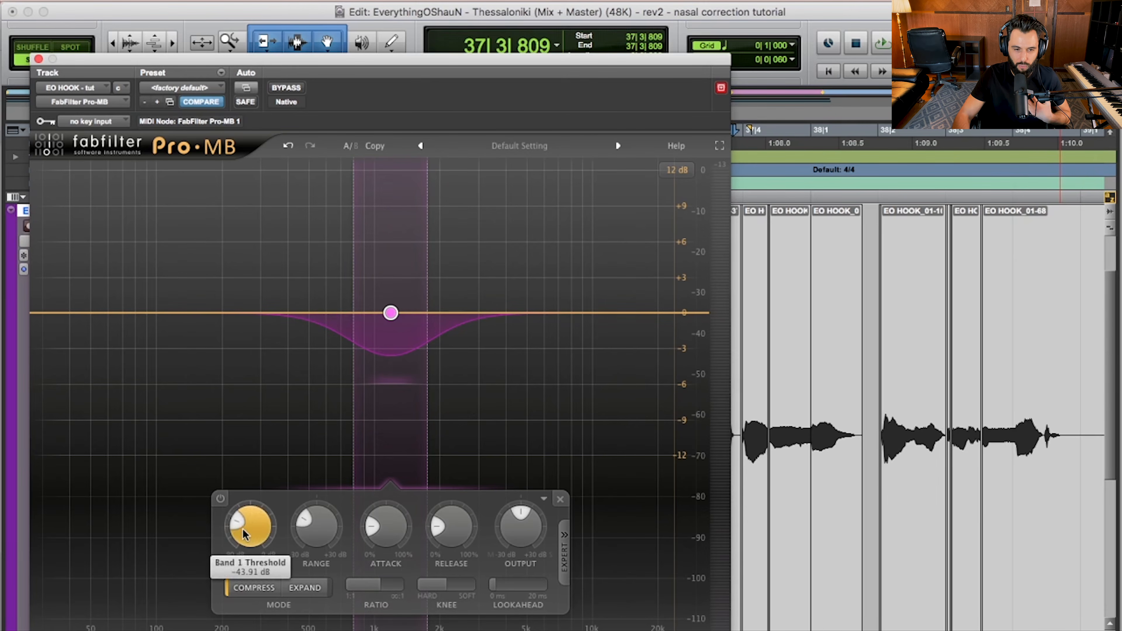